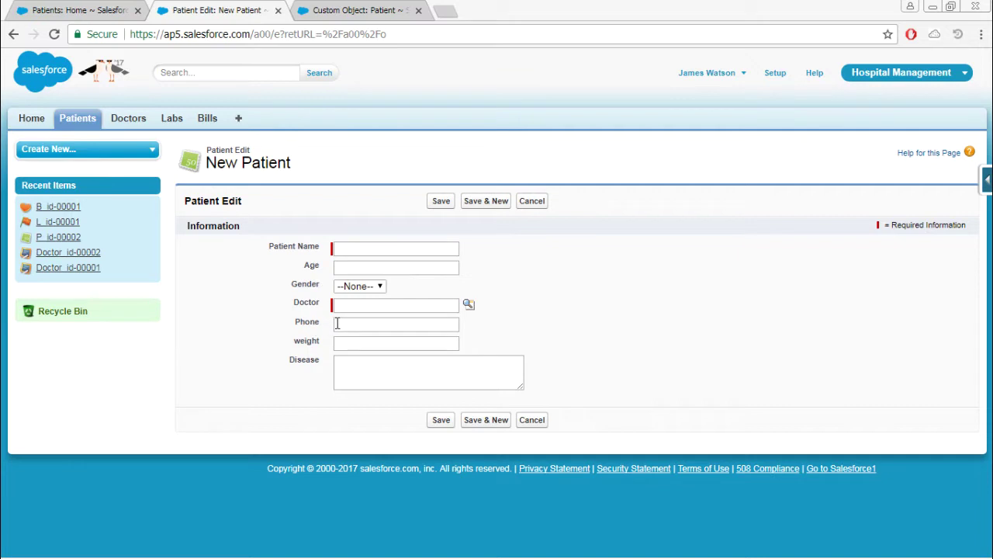
Enter the patient's name in the new patient record.
click(340, 324)
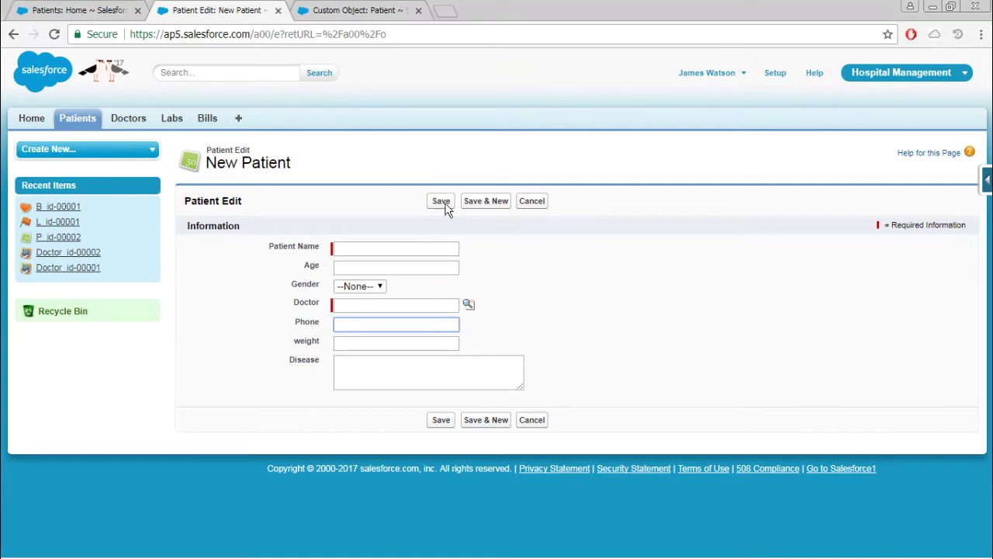
click(417, 247)
text(John)
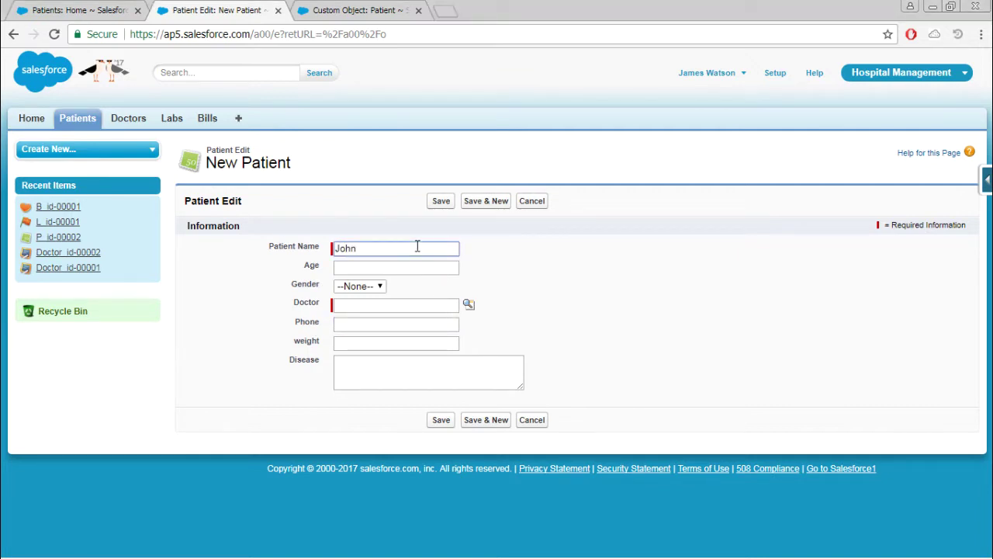
click(359, 287)
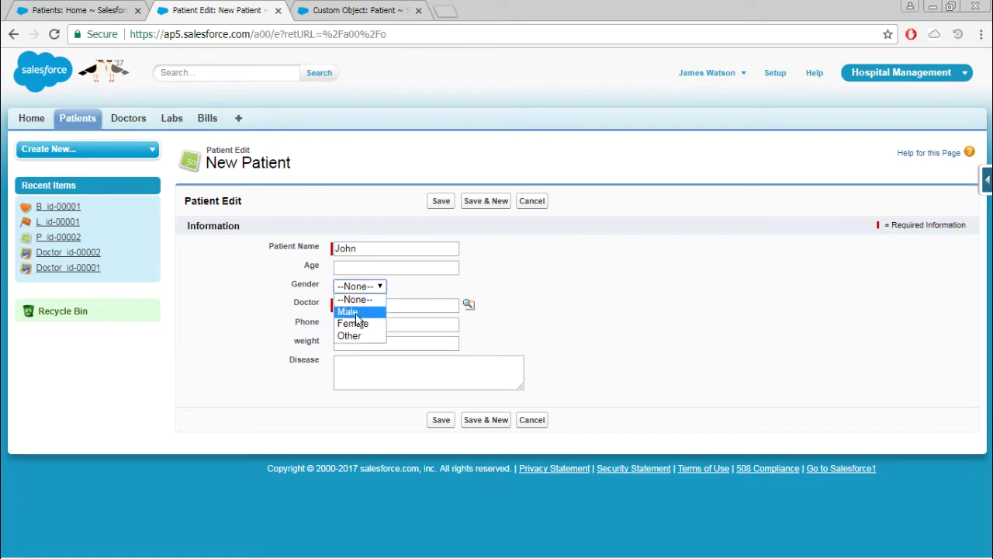
click(402, 284)
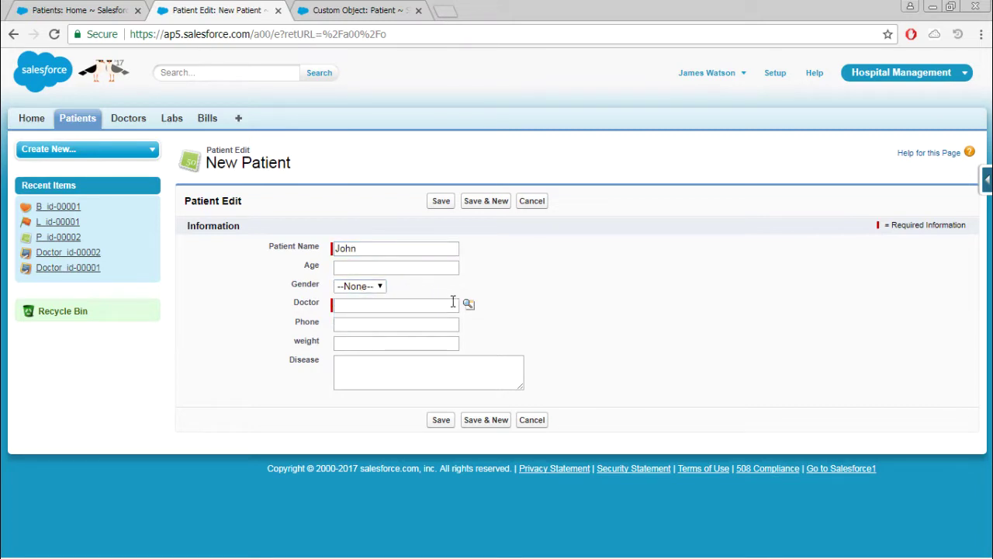
click(395, 245)
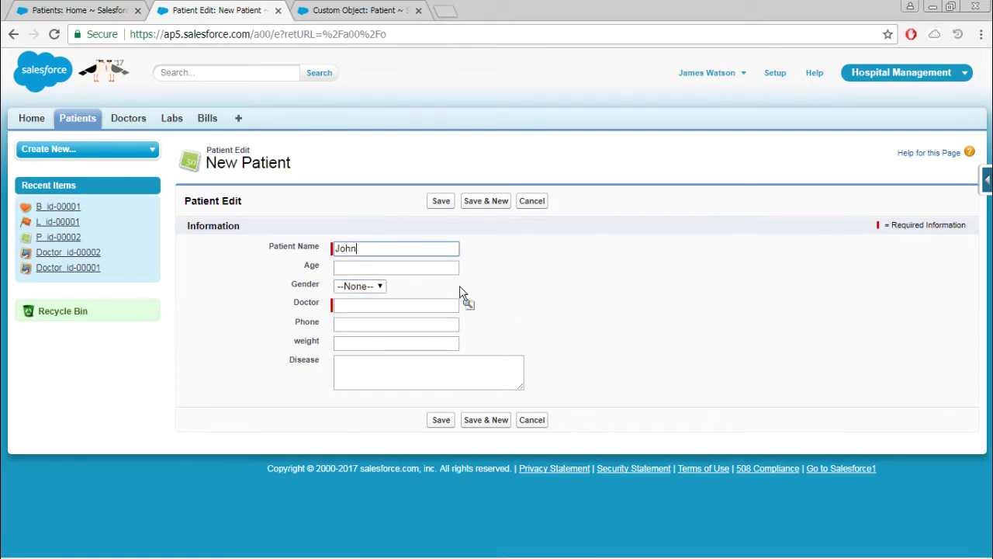
Look up and assign Doctor_id-00001 as the patient's doctor, then save the record with Phone left blank.
click(471, 305)
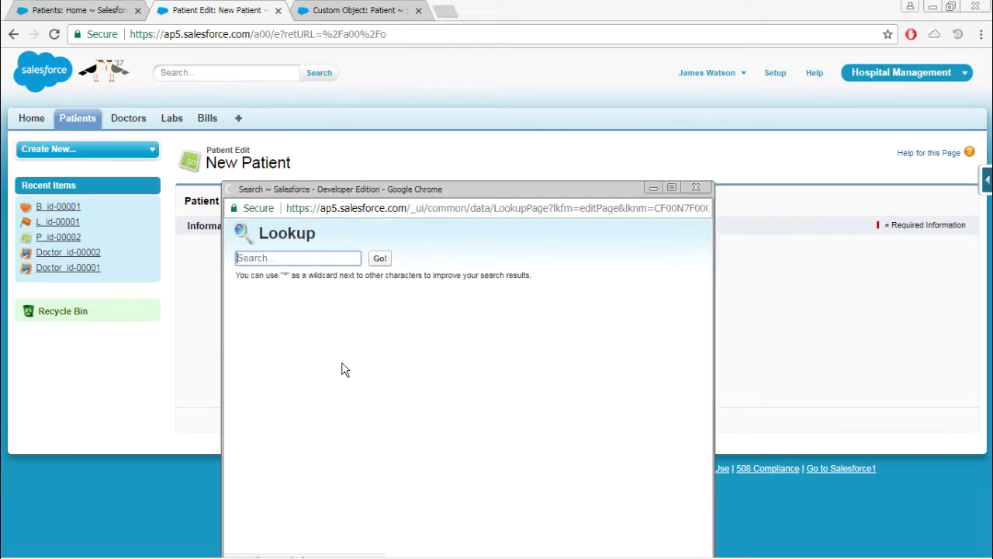
click(300, 364)
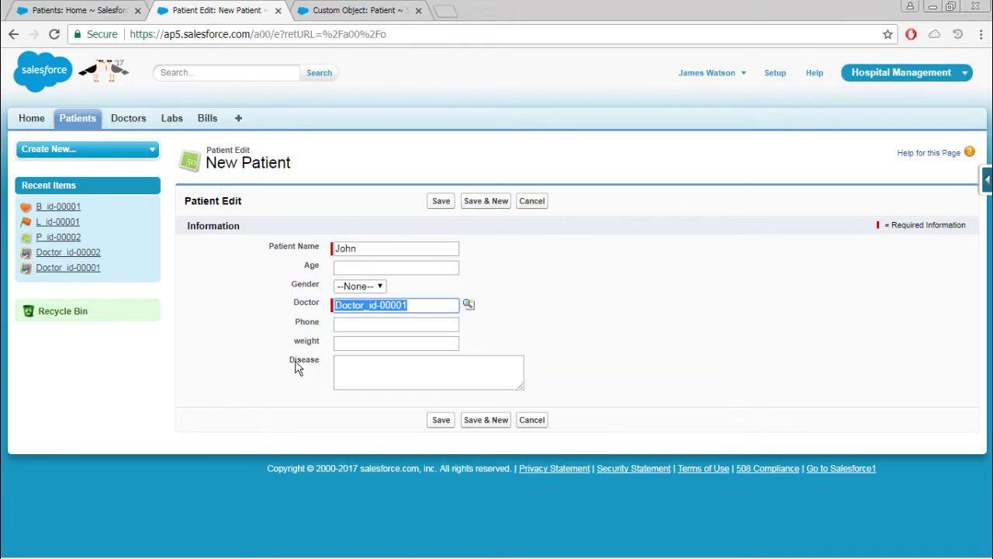
click(359, 329)
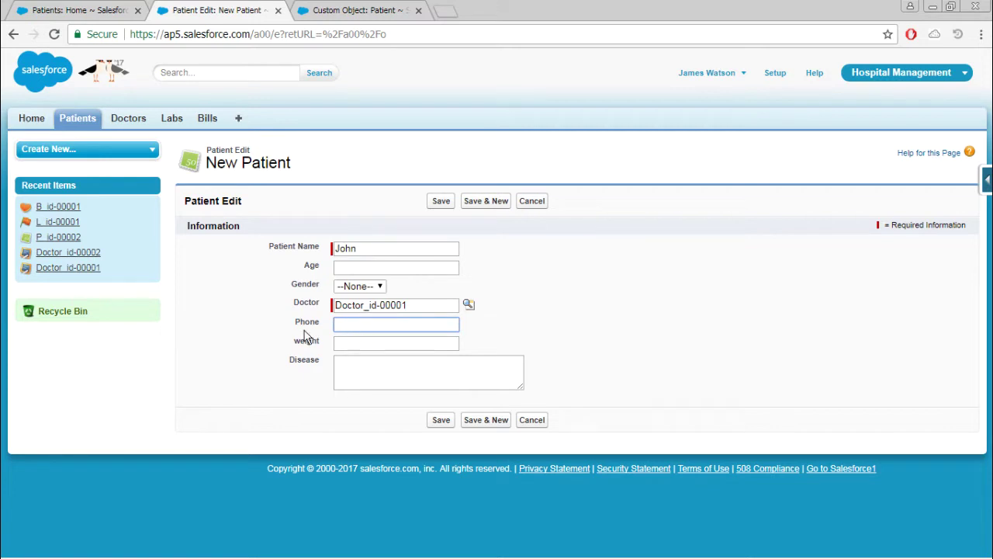
click(401, 323)
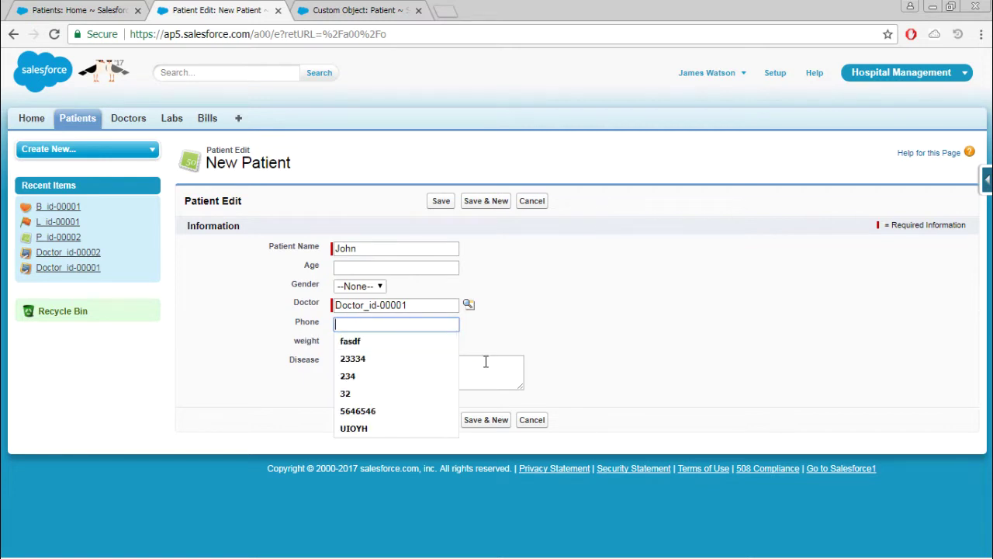
click(562, 323)
click(444, 207)
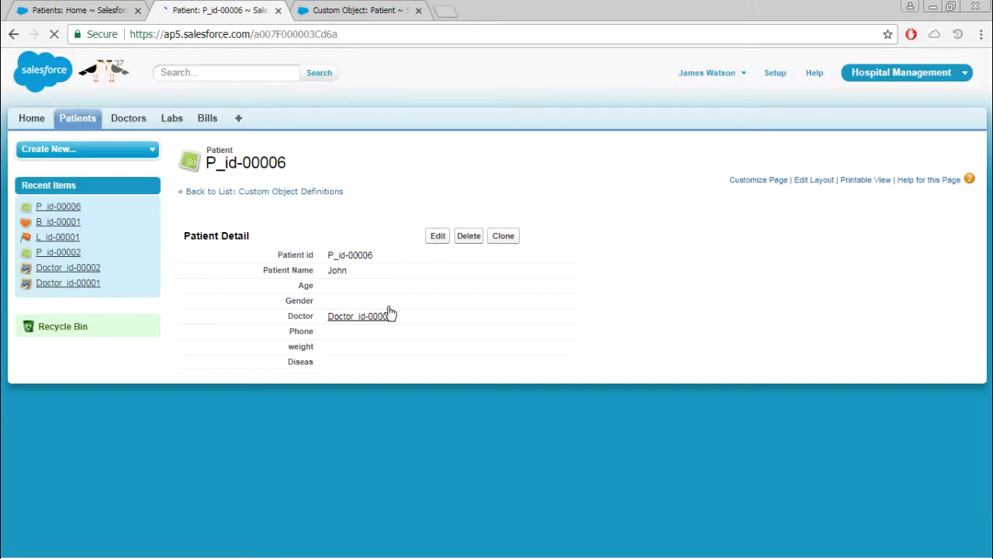
Enter a four-digit phone number in the saved patient record's Phone field and save it.
double_click(566, 332)
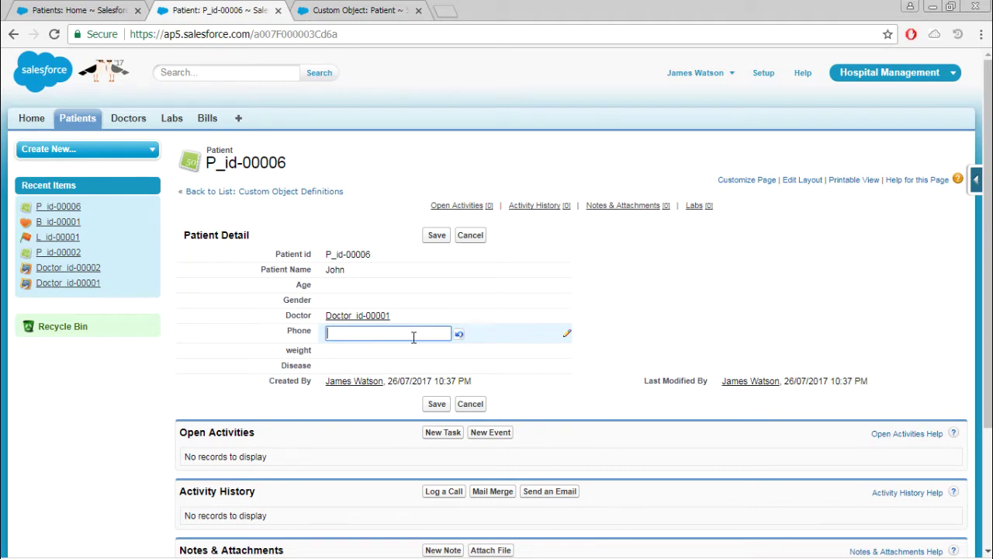
text(2323)
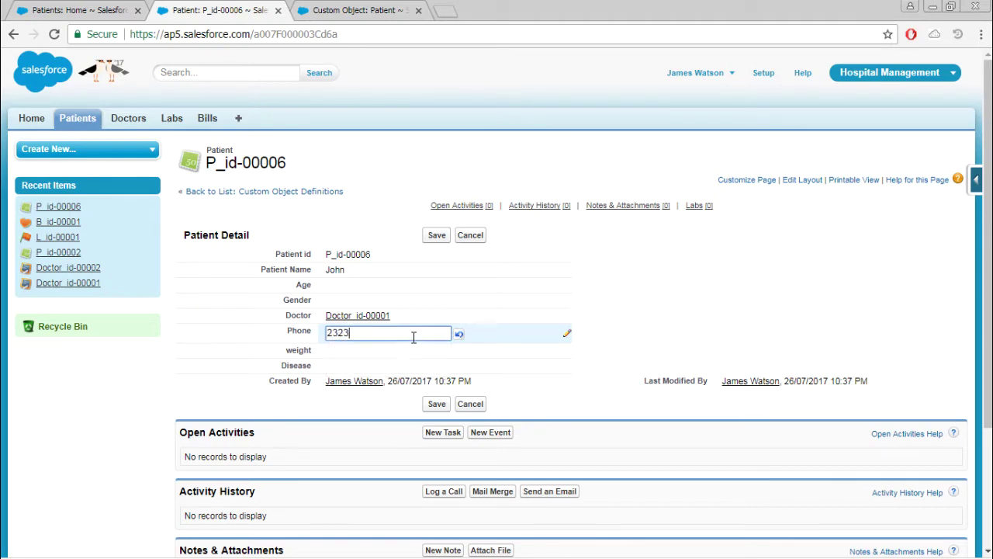
click(439, 404)
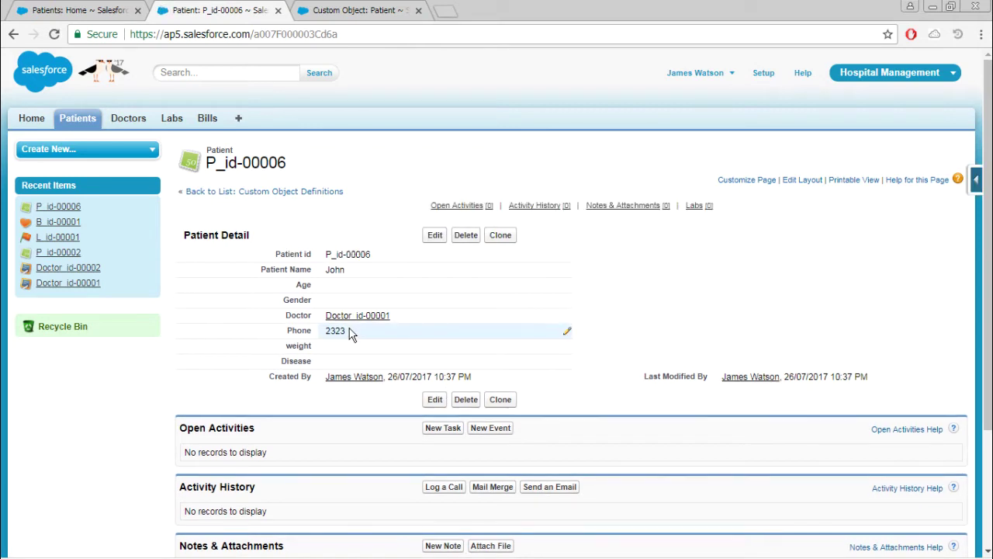
Replace the patient's Phone value with the letters fdsff and save the record.
double_click(567, 331)
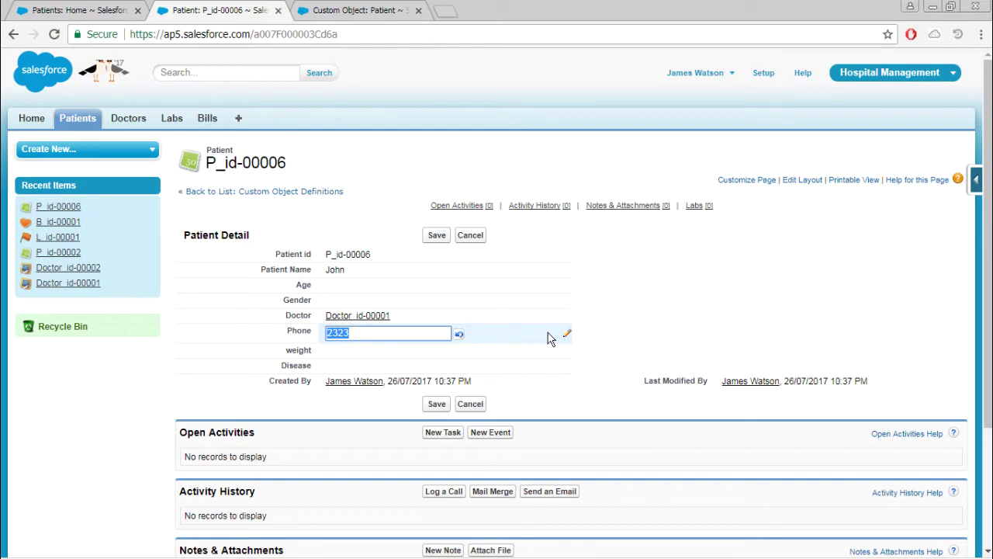
click(354, 339)
key(BackSpace)
key(BackSpace)
key(BackSpace)
key(BackSpace)
text(fdsff)
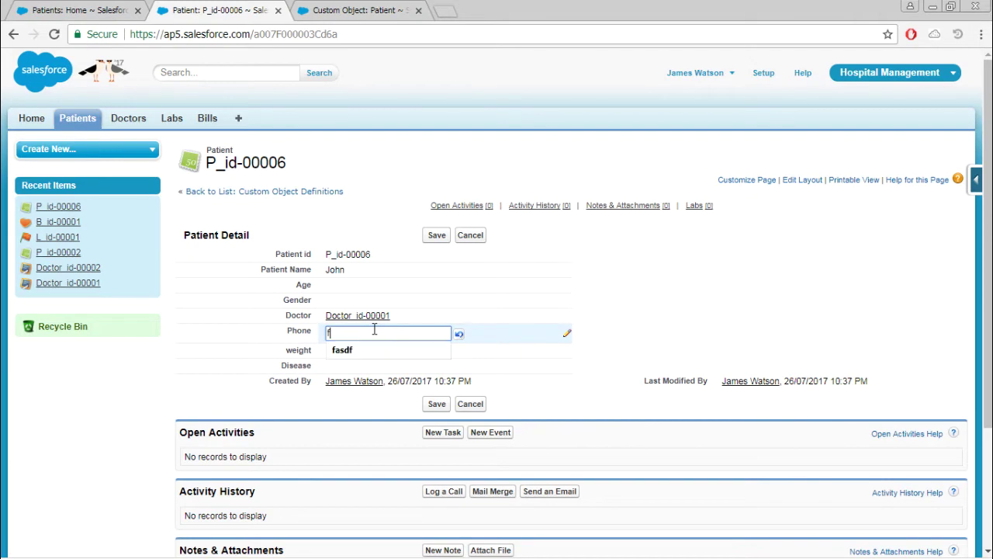
click(441, 404)
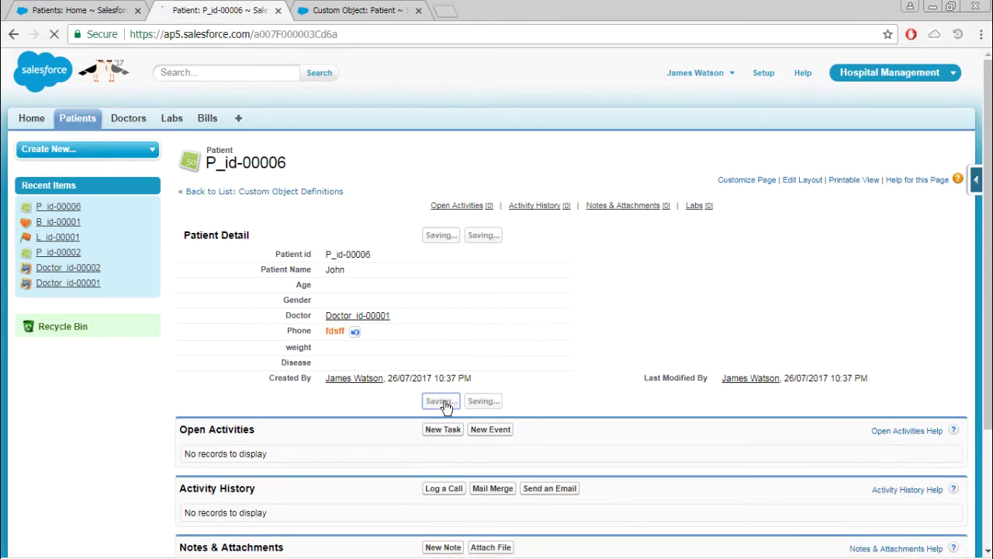
Clear the Phone value in the patient record.
click(366, 332)
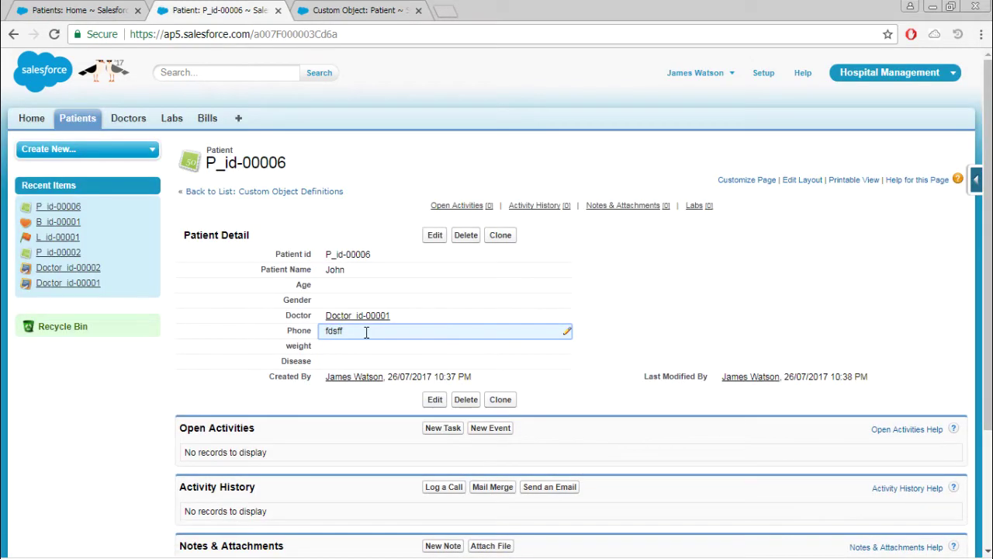
double_click(439, 331)
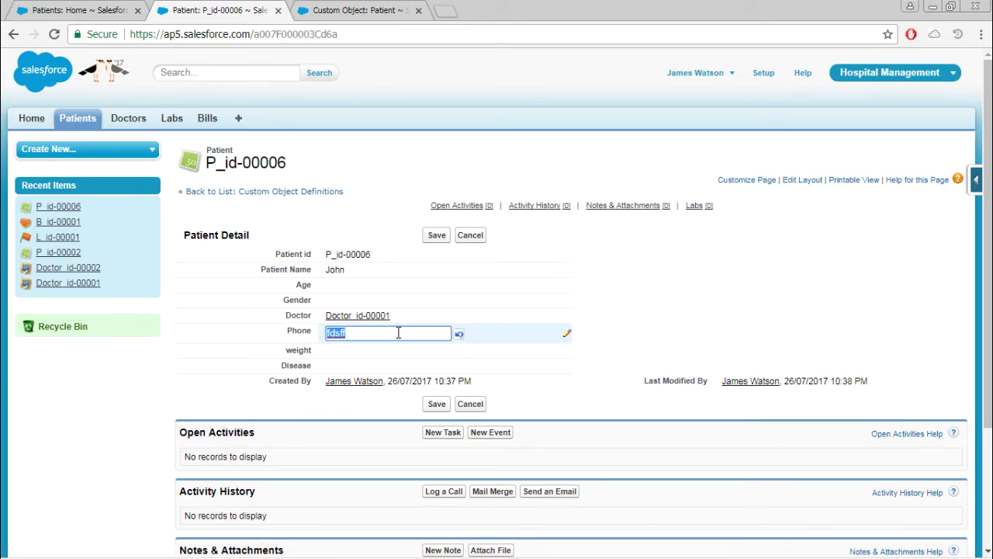
key(BackSpace)
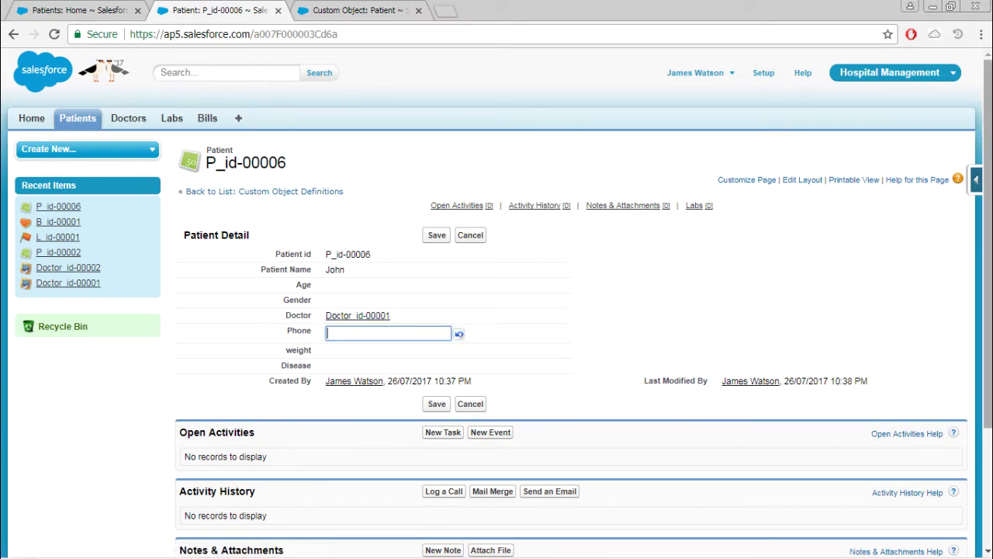
Open the Patient object's definition and start a new validation rule for it.
click(976, 179)
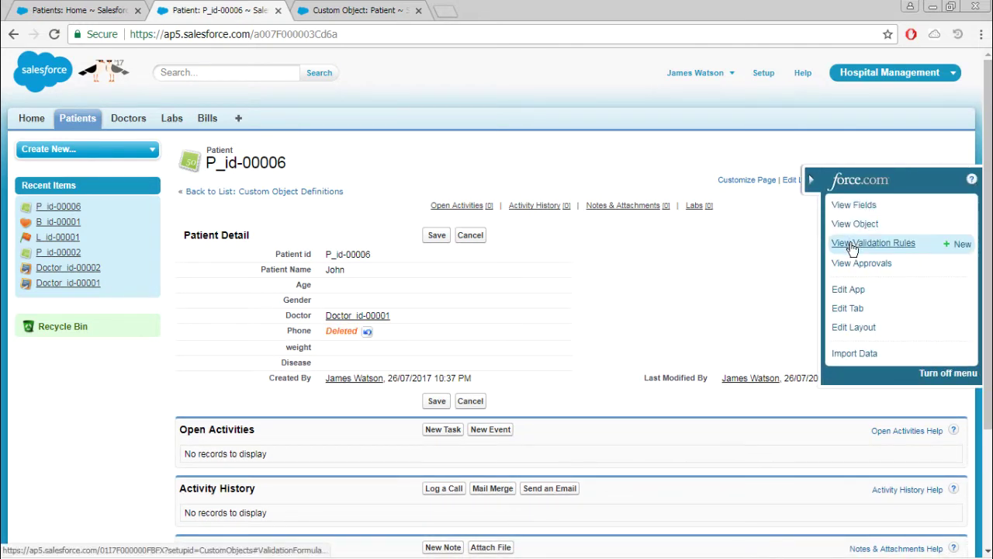
click(856, 220)
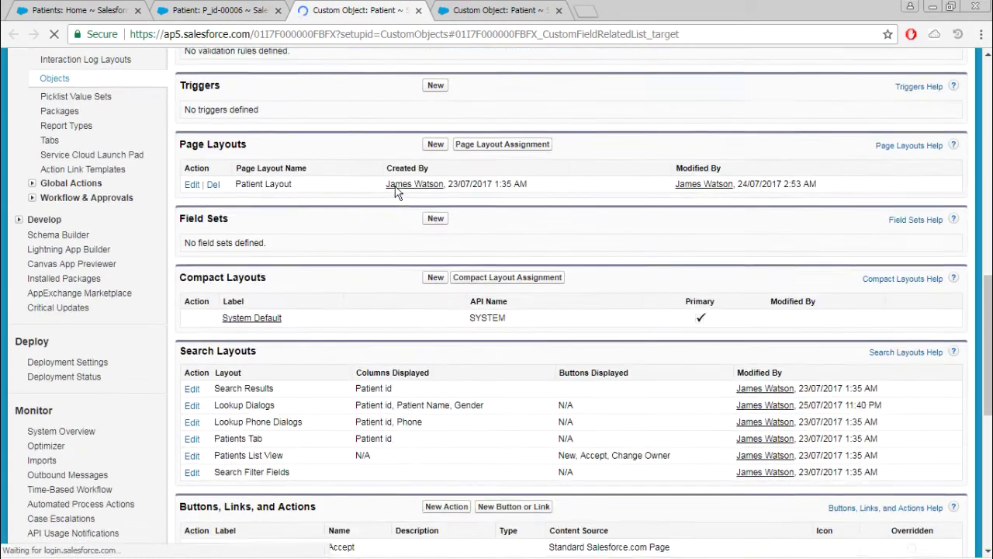
scroll(384, 201, up, 2)
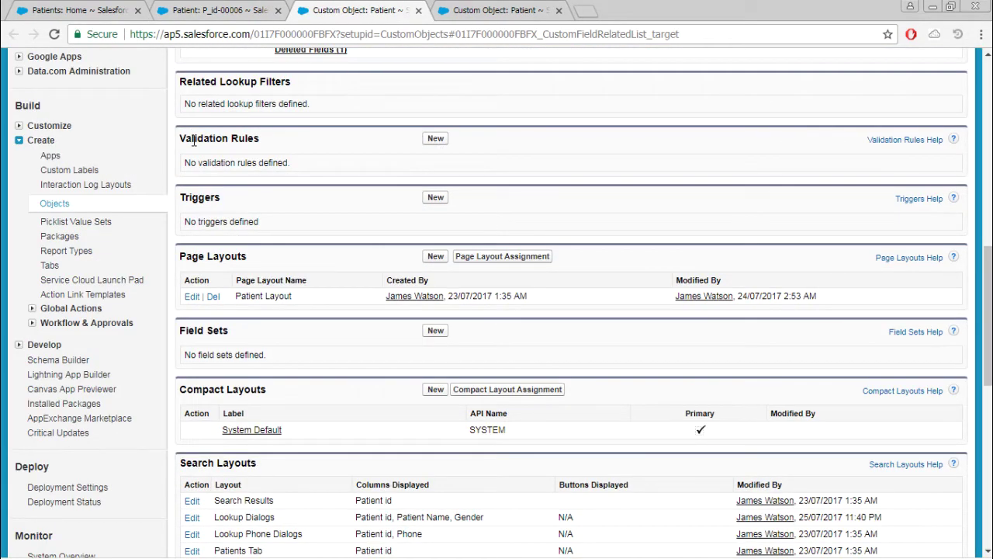
drag(185, 140, 288, 138)
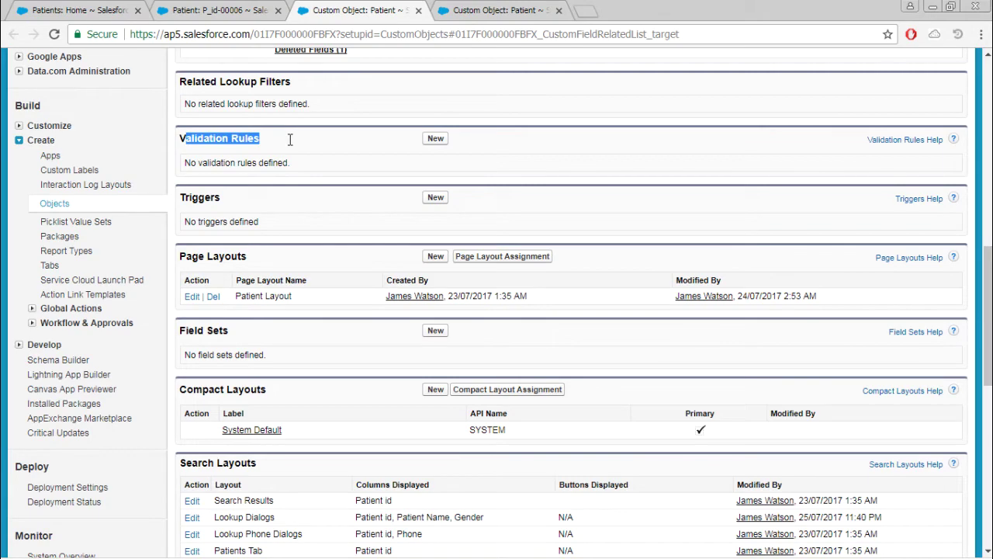
click(437, 140)
scroll(438, 157, down, 2)
scroll(439, 157, down, 1)
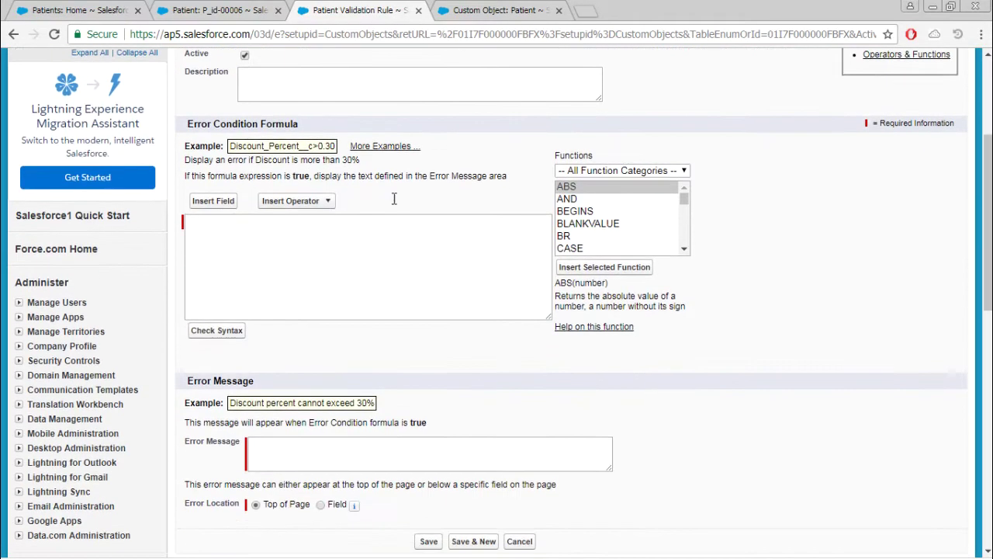
Name the new validation rule Phone_Validation and keep it active.
click(296, 228)
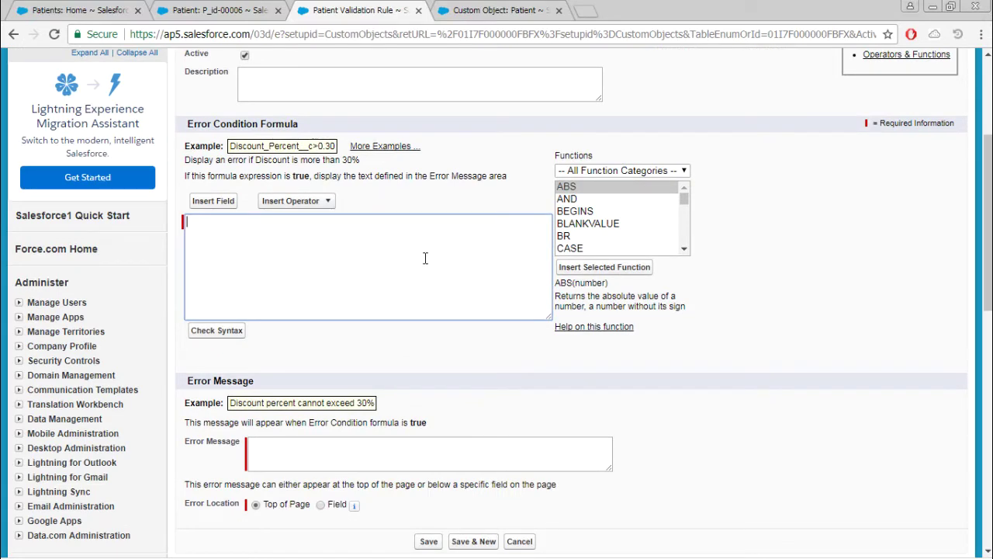
scroll(424, 257, up, 3)
click(325, 256)
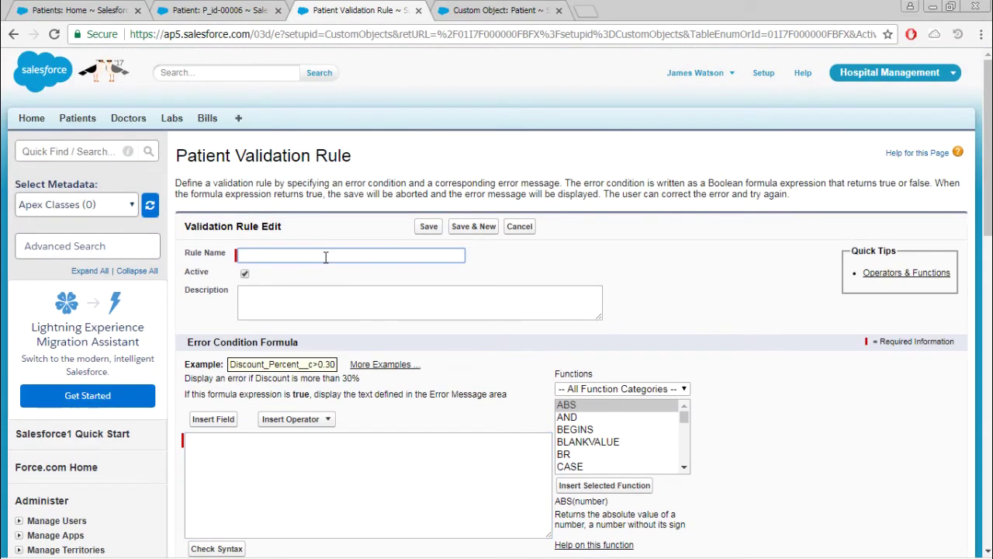
text(P)
key(Down)
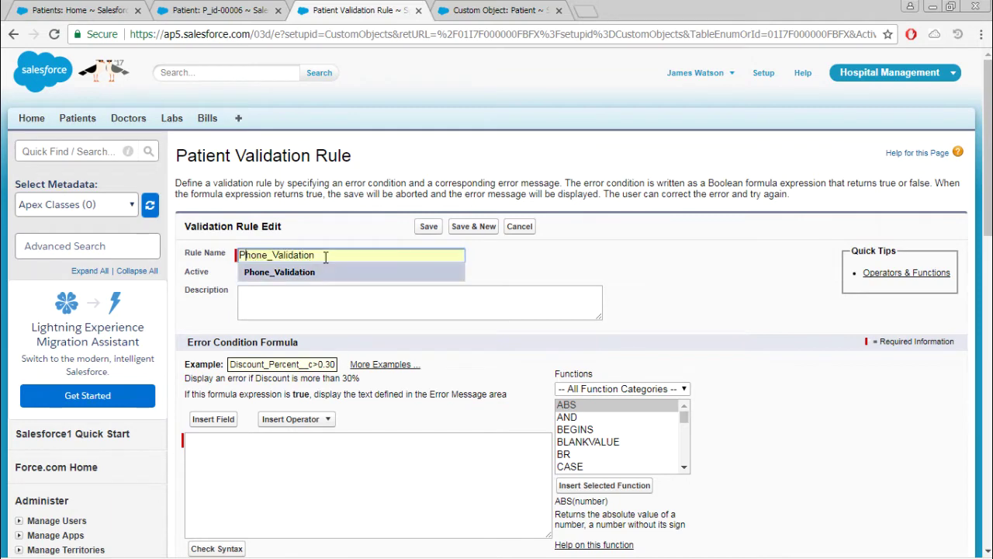
key(Return)
scroll(326, 257, down, 1)
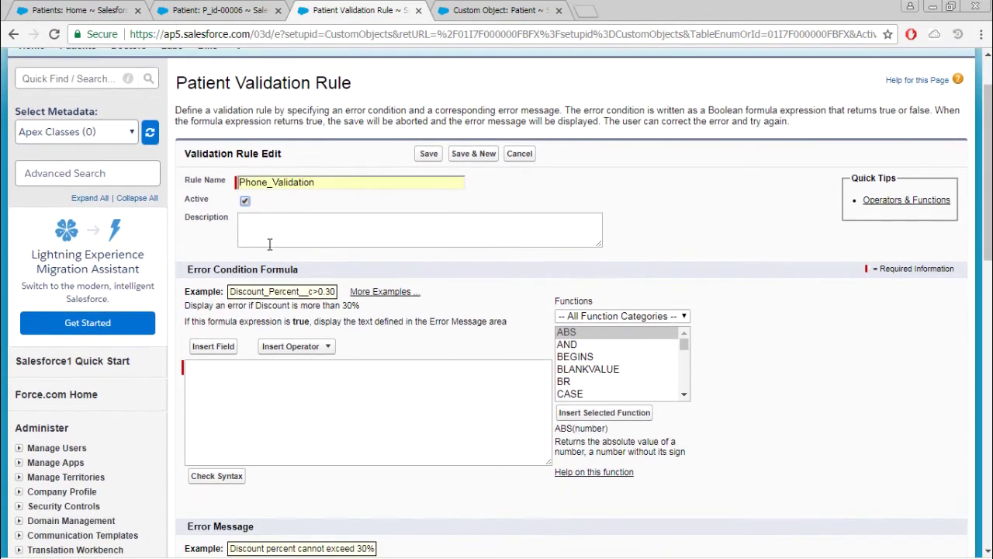
click(244, 202)
Insert the ISBLANK function into the error condition formula.
scroll(287, 206, down, 2)
click(267, 248)
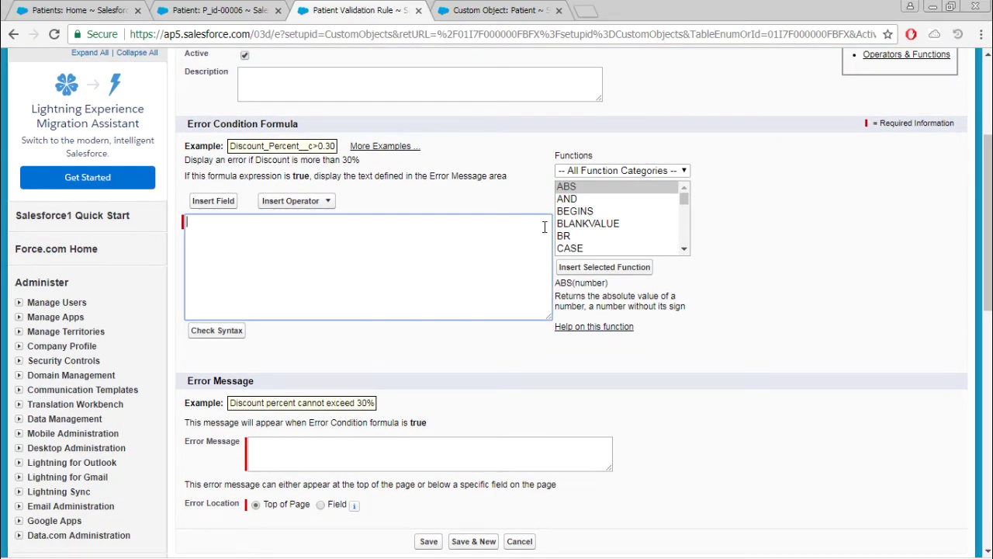
click(572, 213)
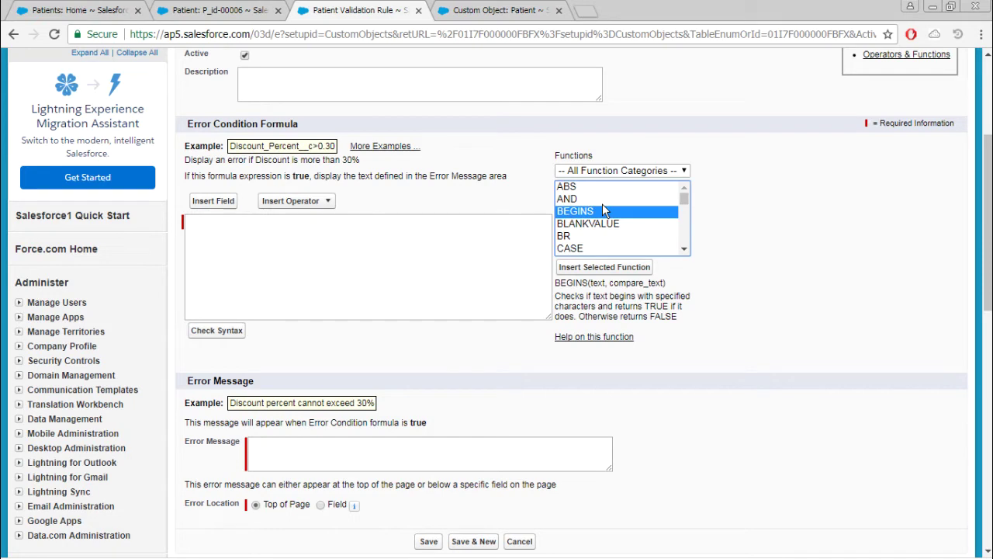
key(i)
key(i)
key(i)
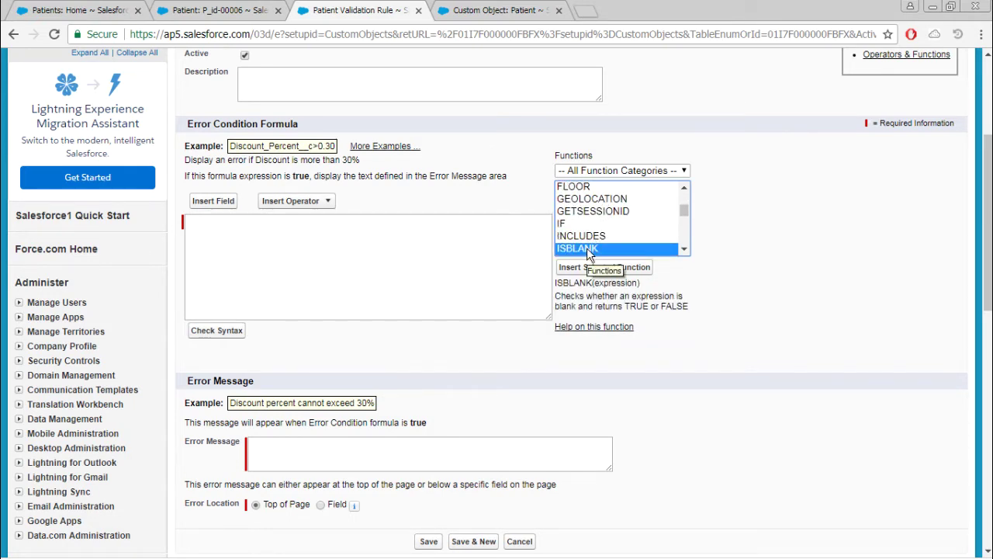
double_click(590, 249)
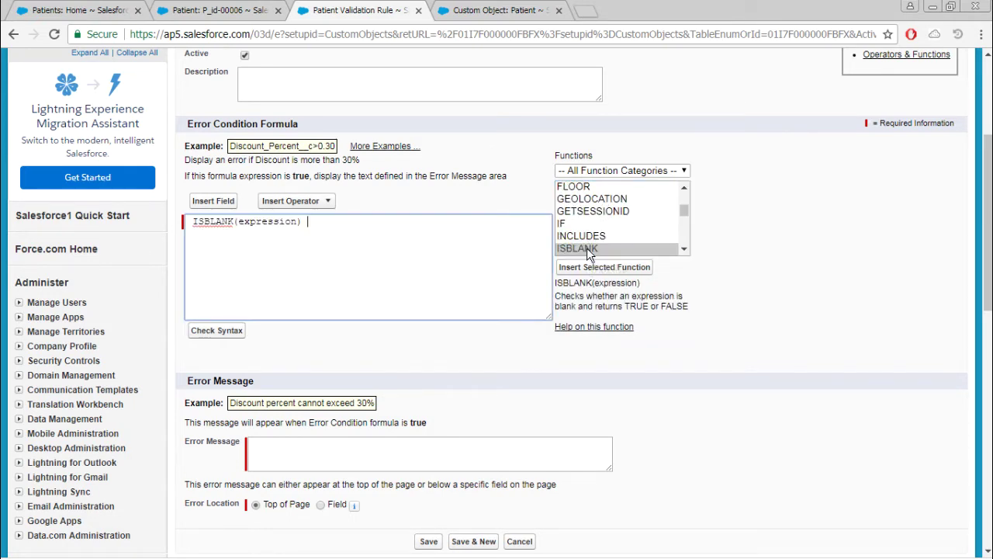
Replace ISBLANK's placeholder expression with the Patient object's Phone field, giving ISBLANK( Phone__c ).
double_click(262, 220)
click(262, 221)
click(231, 202)
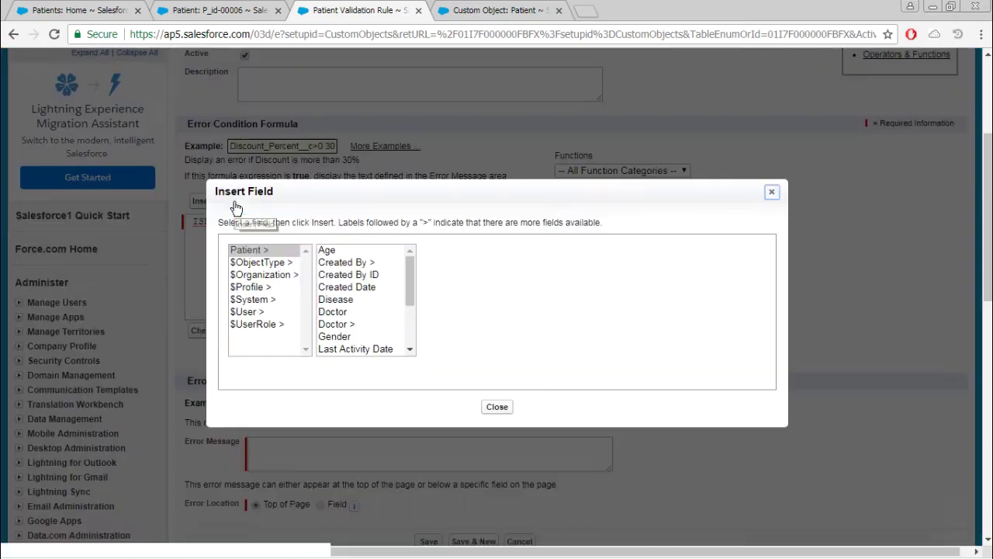
click(338, 300)
scroll(345, 310, down, 3)
click(338, 324)
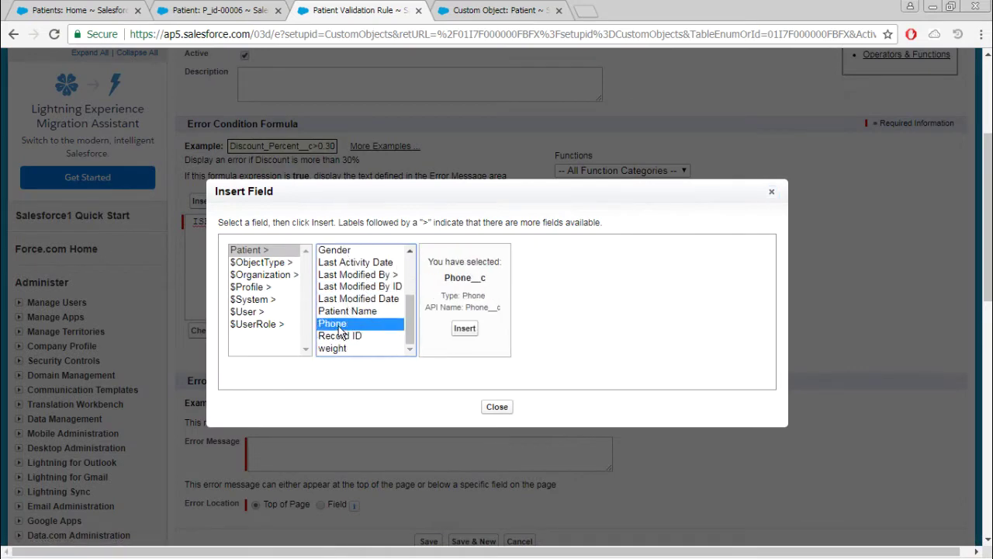
click(464, 329)
click(197, 223)
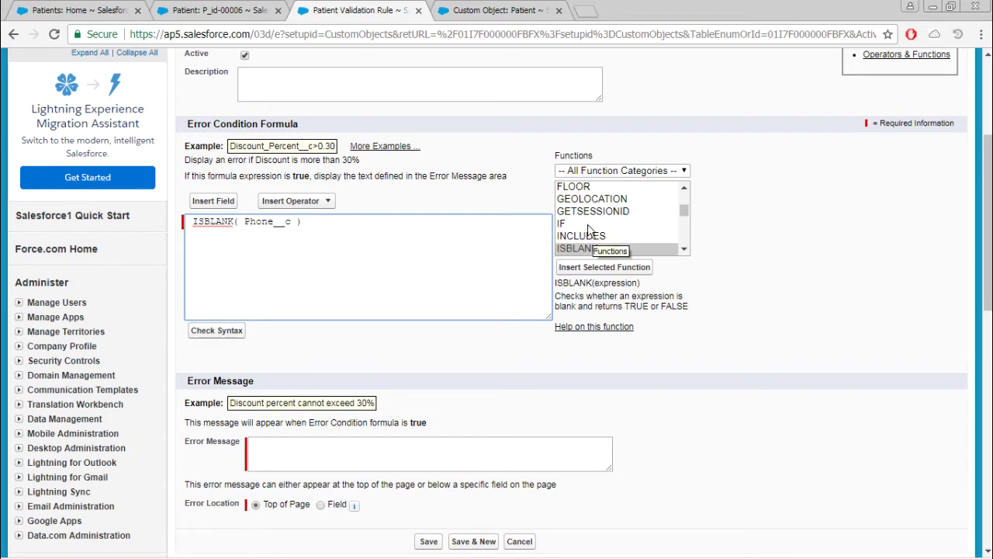
Remove the leading space before ISBLANK in the formula, and open the Phone field for editing on the patient record.
key(Delete)
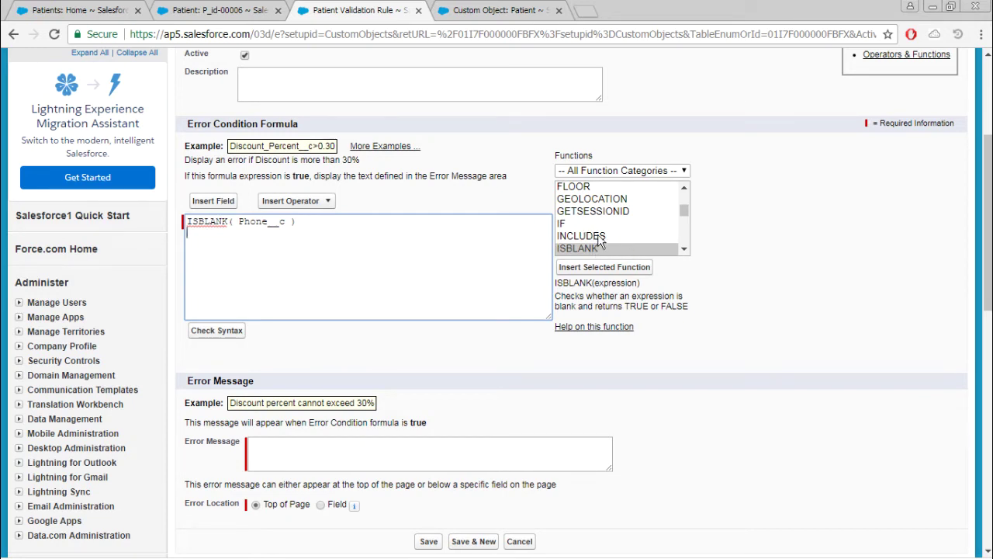
click(221, 10)
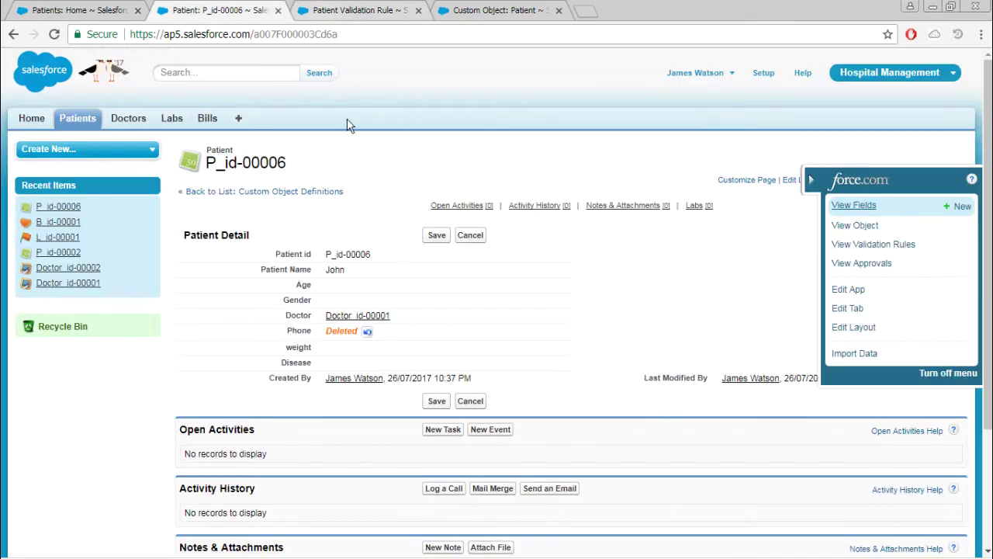
double_click(335, 327)
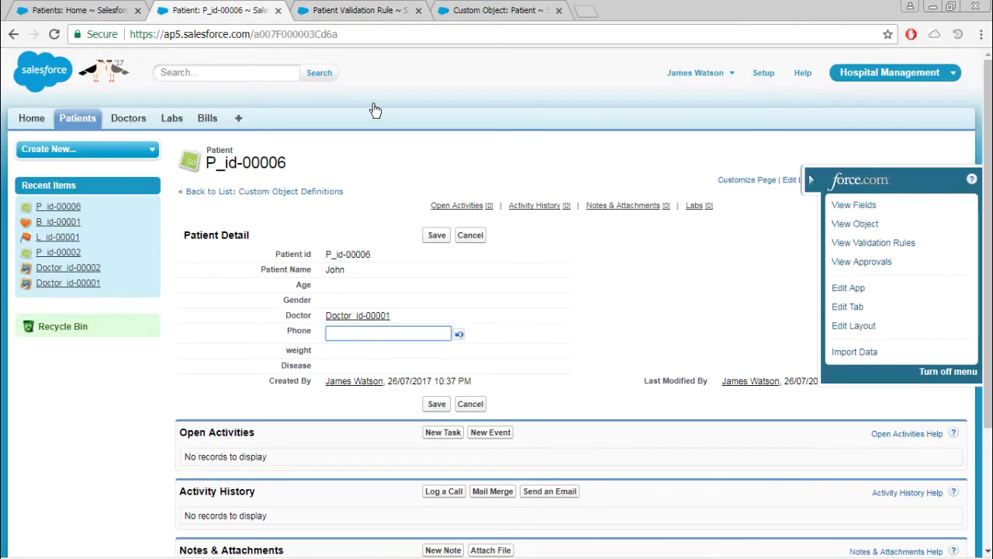
Return to the validation rule and insert the LEN function on the line below the ISBLANK condition.
click(371, 12)
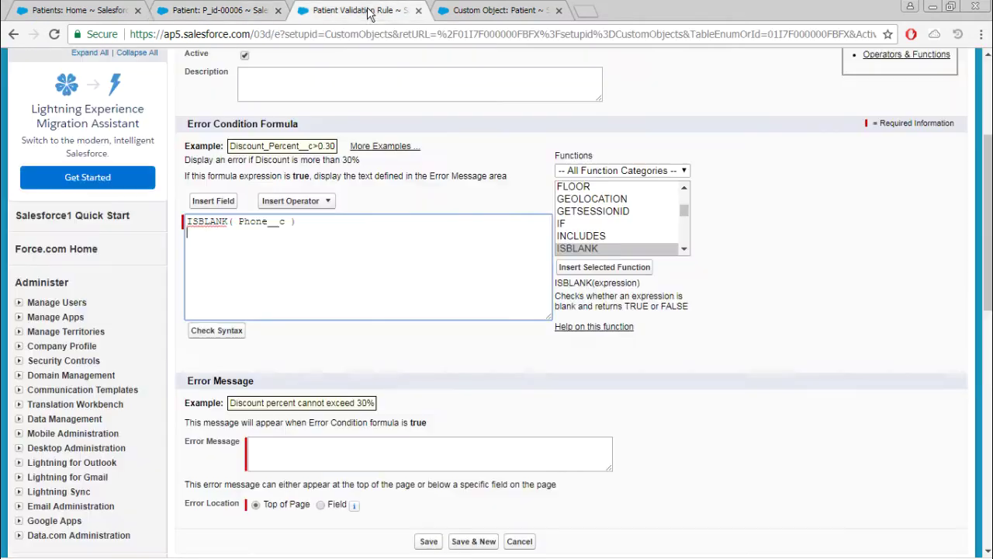
scroll(599, 233, down, 2)
click(591, 223)
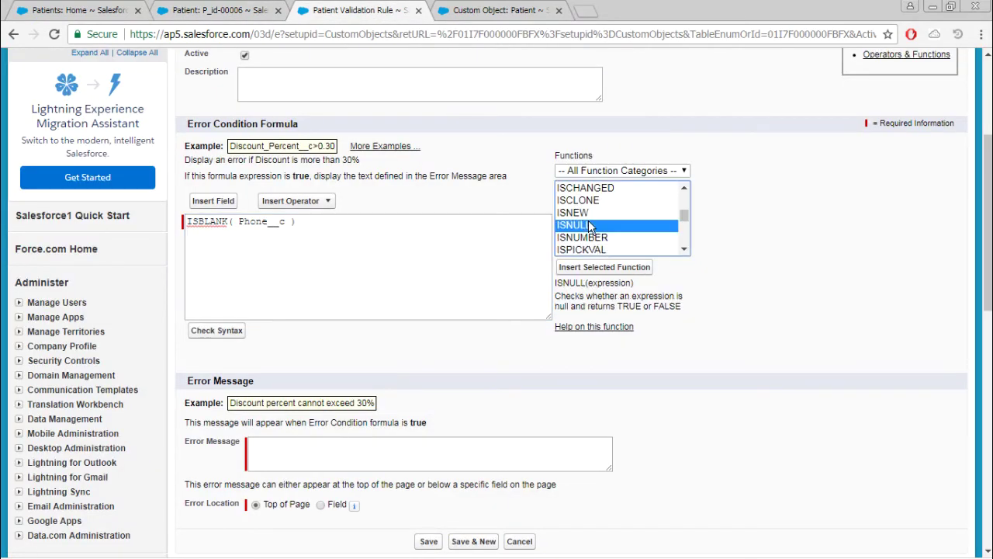
key(Down)
key(Down)
key(Down)
key(Down)
click(593, 266)
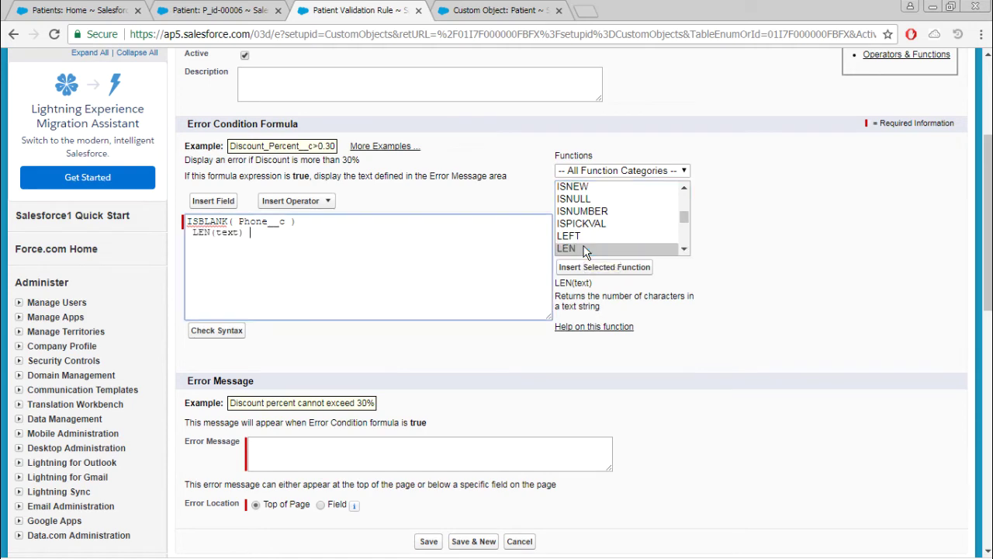
Replace LEN's text placeholder with the Patient object's Phone field, giving LEN( Phone__c ).
double_click(225, 232)
click(214, 200)
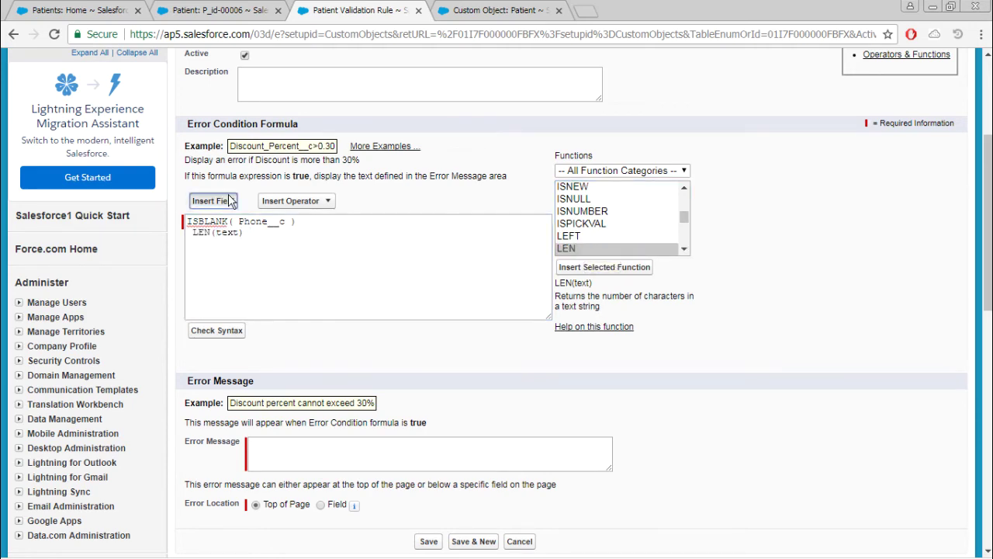
click(347, 287)
scroll(347, 291, down, 3)
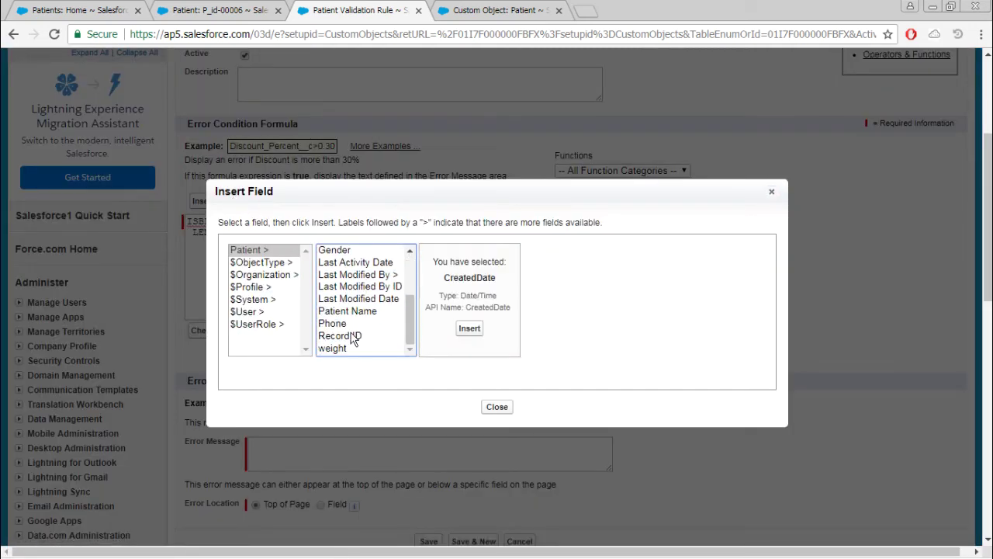
click(347, 323)
click(458, 329)
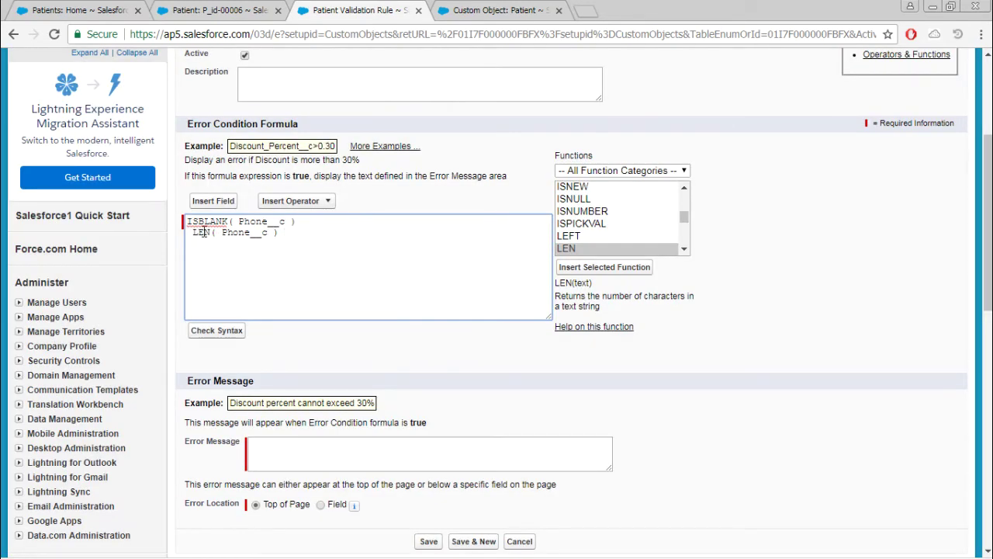
Complete the LEN condition with the Not Equal operator and 10, and remove the line's leading space.
click(295, 201)
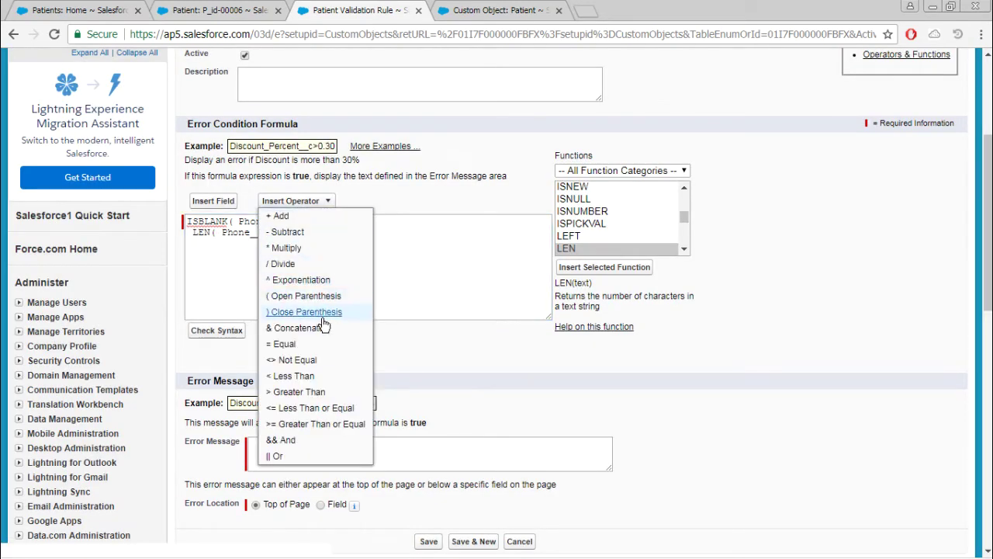
click(293, 360)
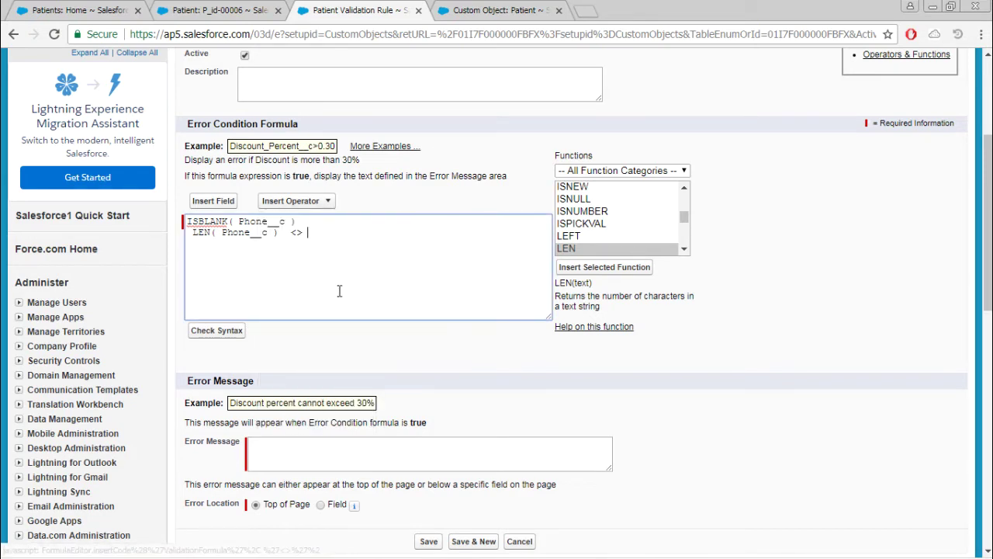
text(10)
key(Home)
key(Delete)
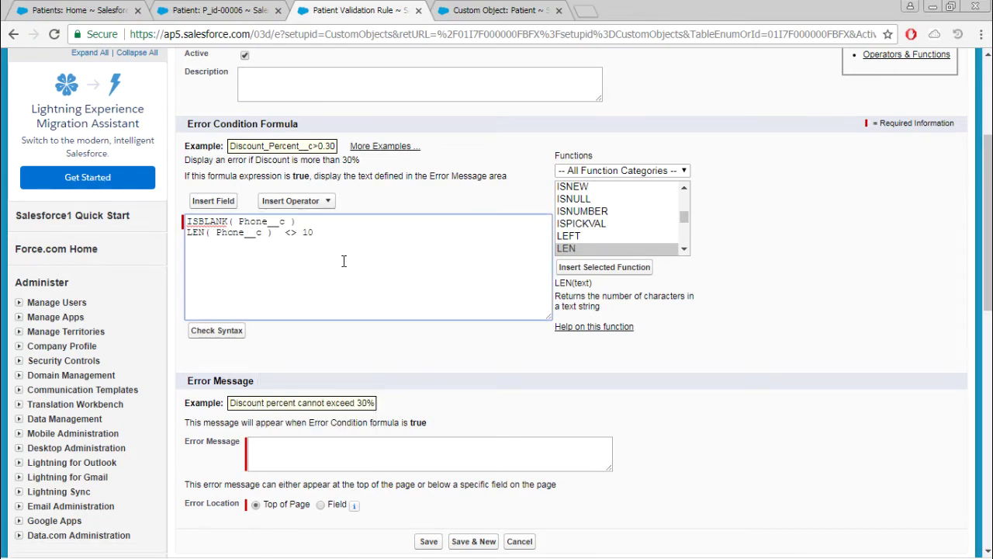
Insert a negated ISNUMBER function, !ISNUMBER(Text), on the line below the LEN condition.
text(!)
scroll(578, 236, up, 1)
double_click(579, 235)
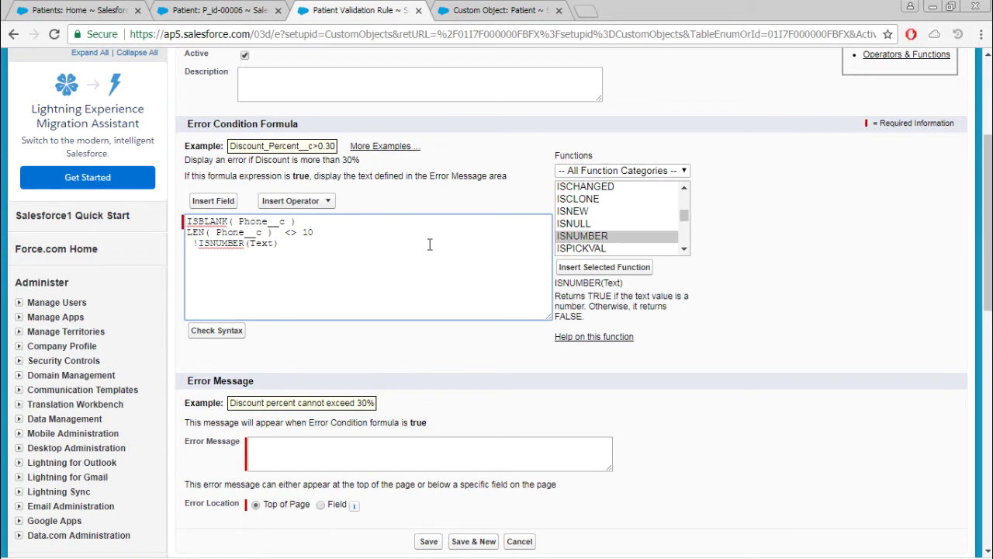
Replace ISNUMBER's Text placeholder with the Patient object's Phone field and remove the space at the start of that line.
double_click(263, 244)
click(209, 201)
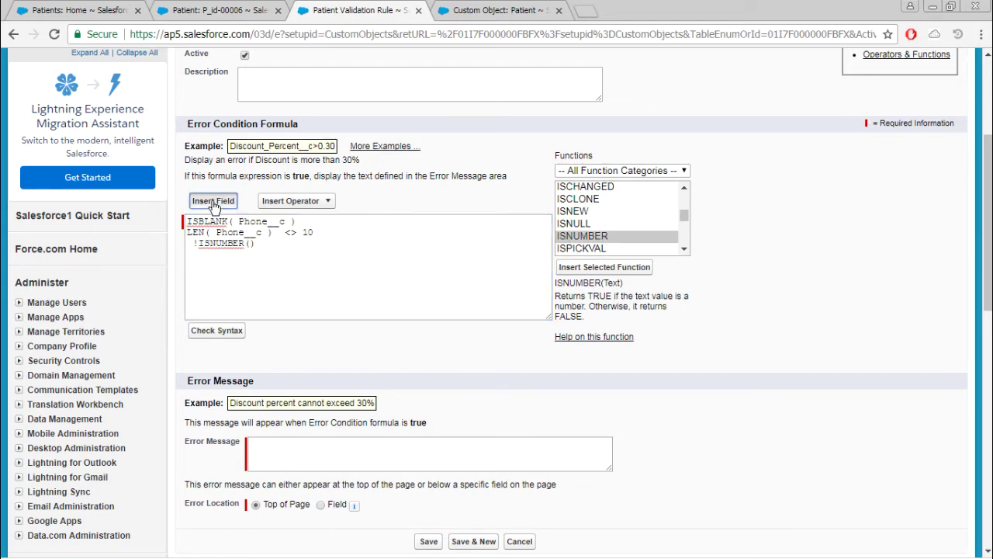
click(329, 312)
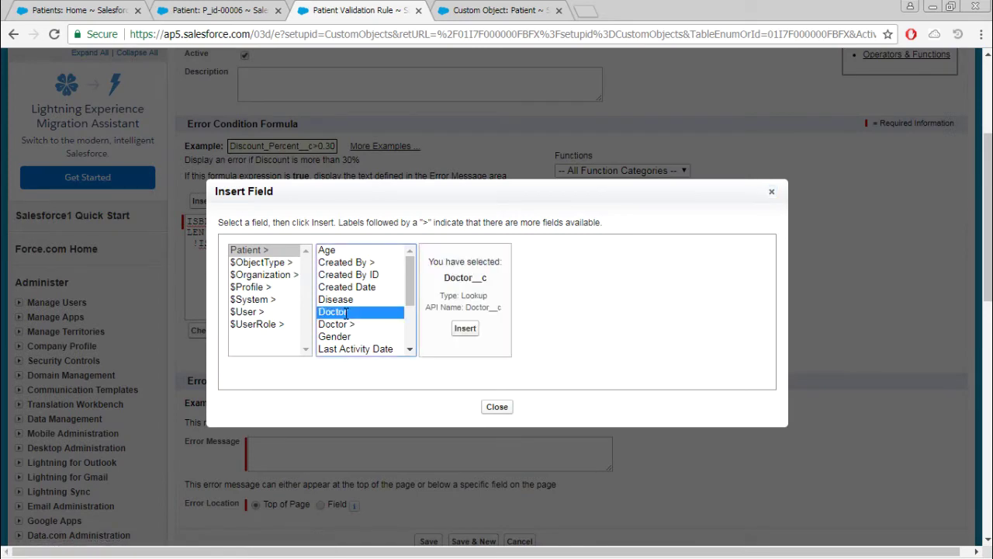
key(p)
key(Down)
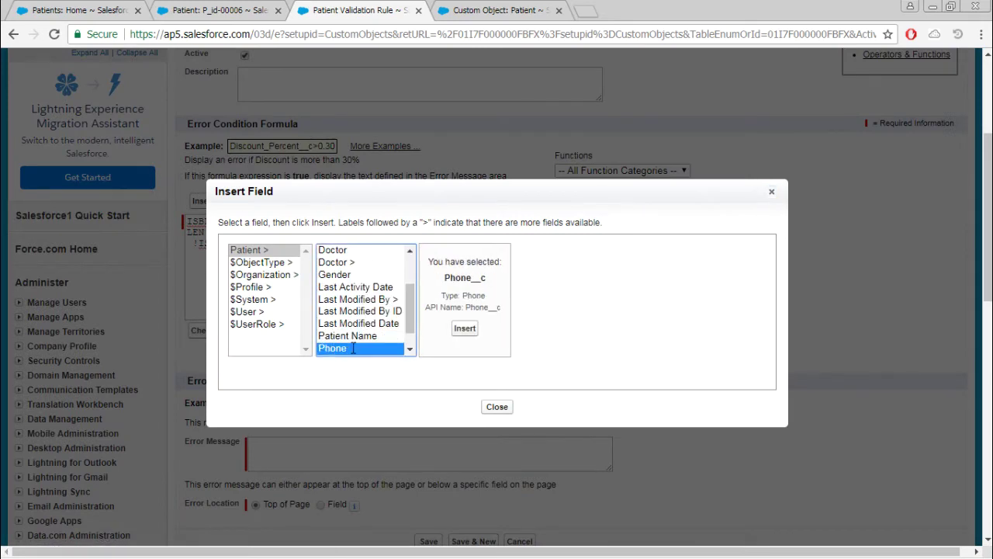
click(478, 328)
click(190, 243)
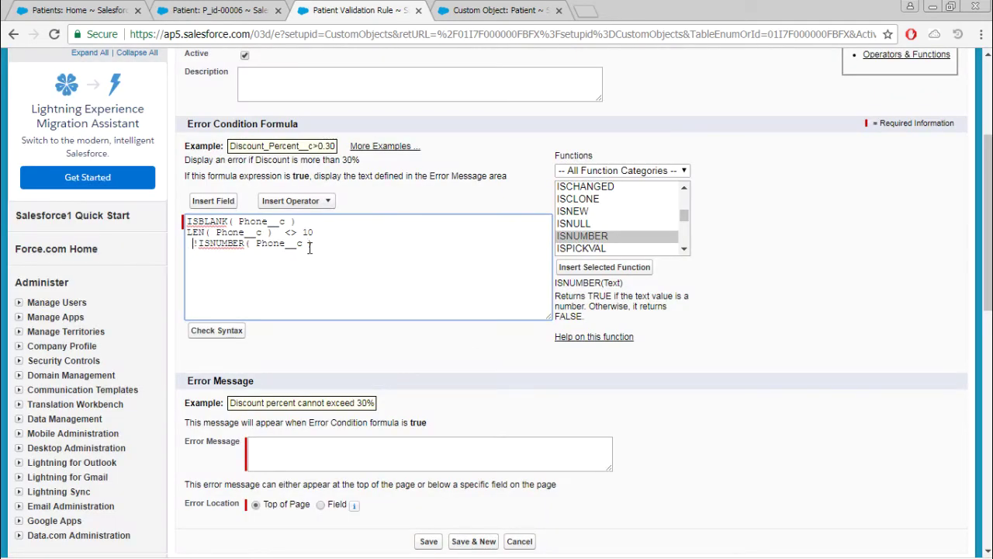
key(Delete)
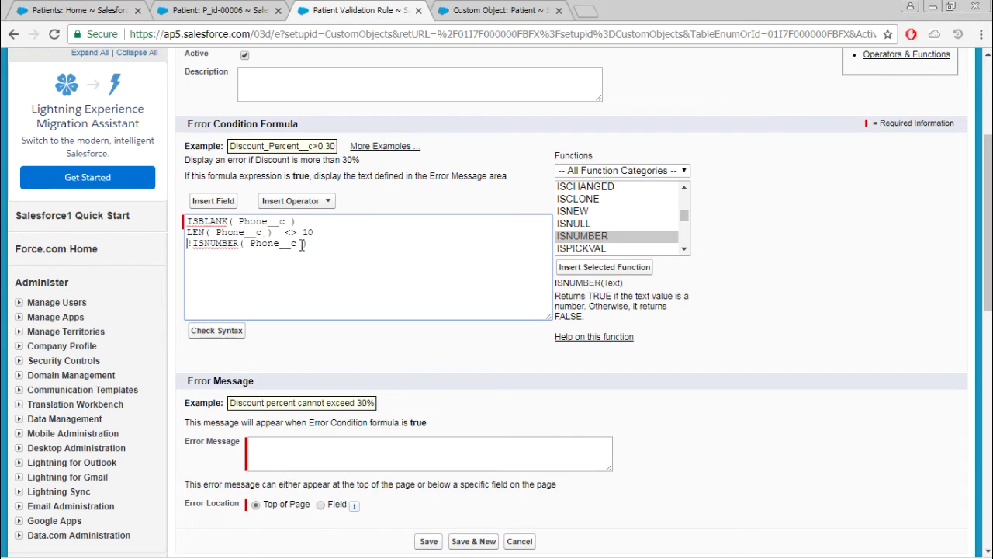
double_click(278, 243)
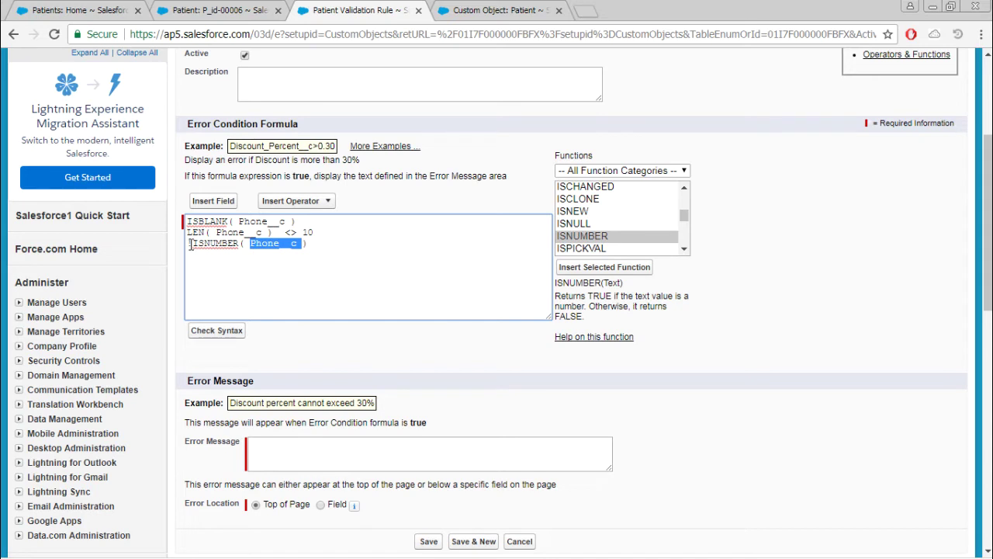
drag(189, 245, 327, 247)
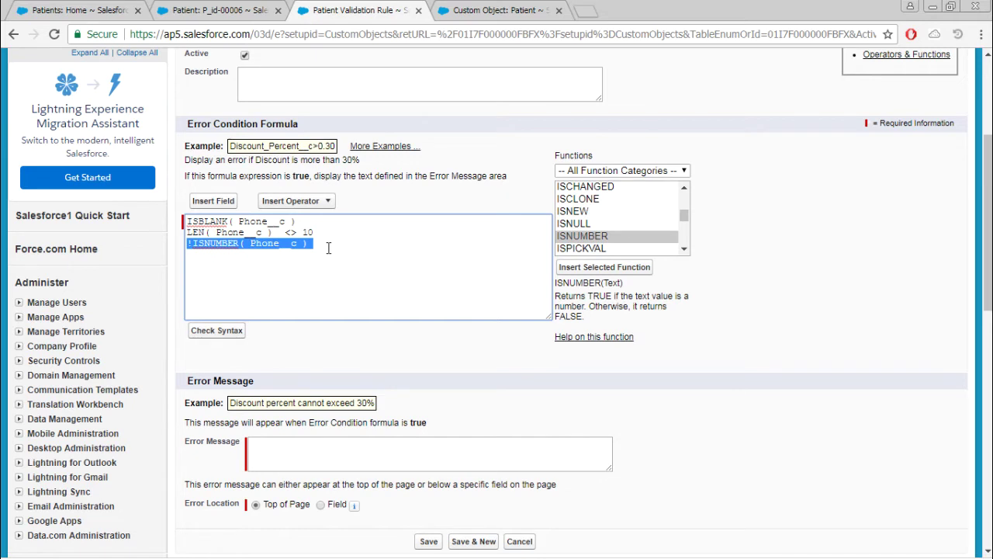
click(328, 247)
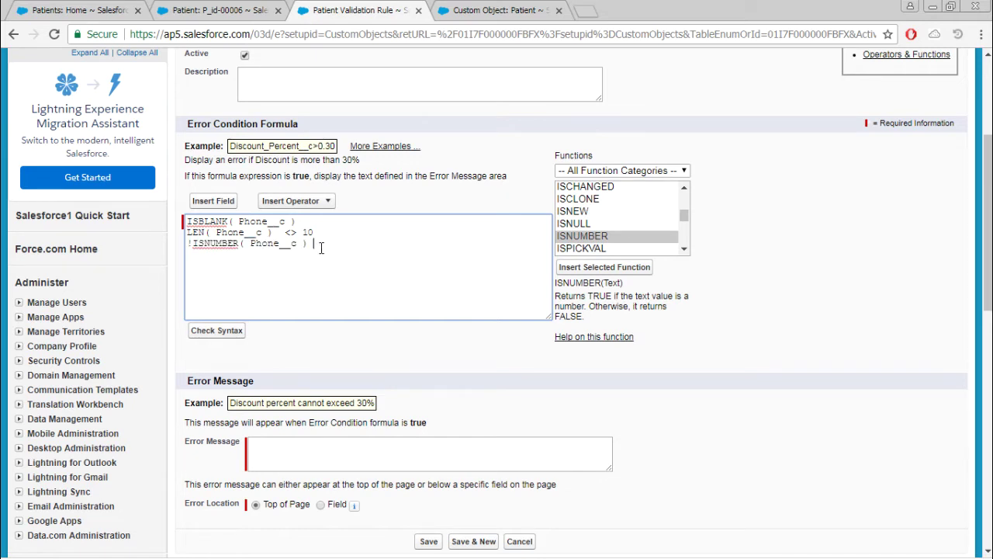
Add two empty lines above the three conditions and insert the OR function on the first one.
click(194, 245)
key(Return)
key(Return)
click(579, 212)
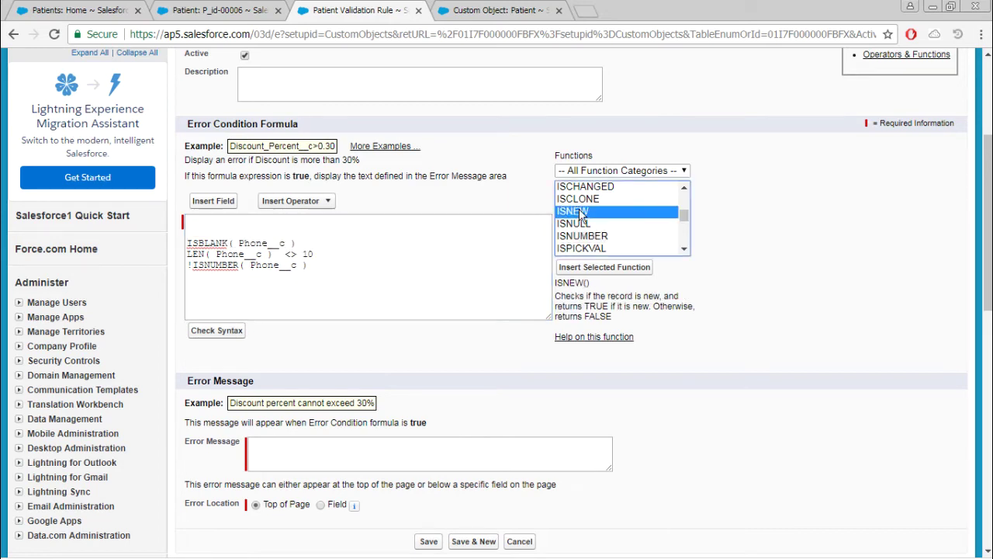
key(o)
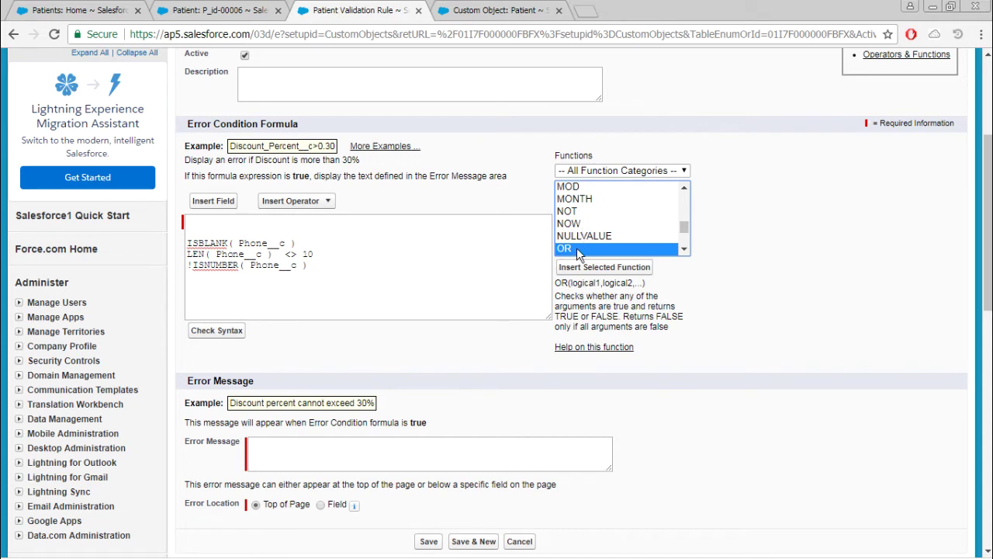
click(583, 267)
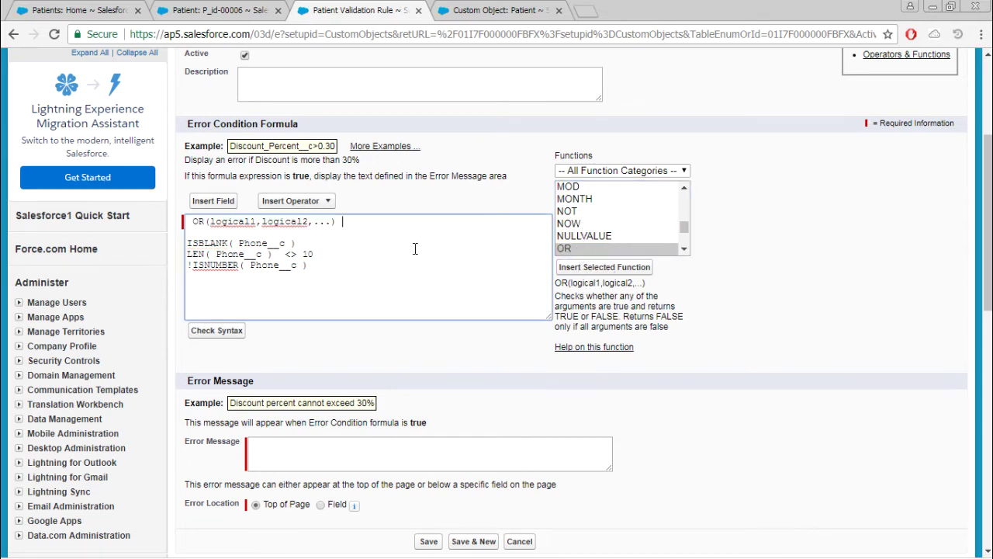
Move the ISBLANK( Phone__c ) condition into the OR function in place of the logical1 placeholder.
double_click(231, 222)
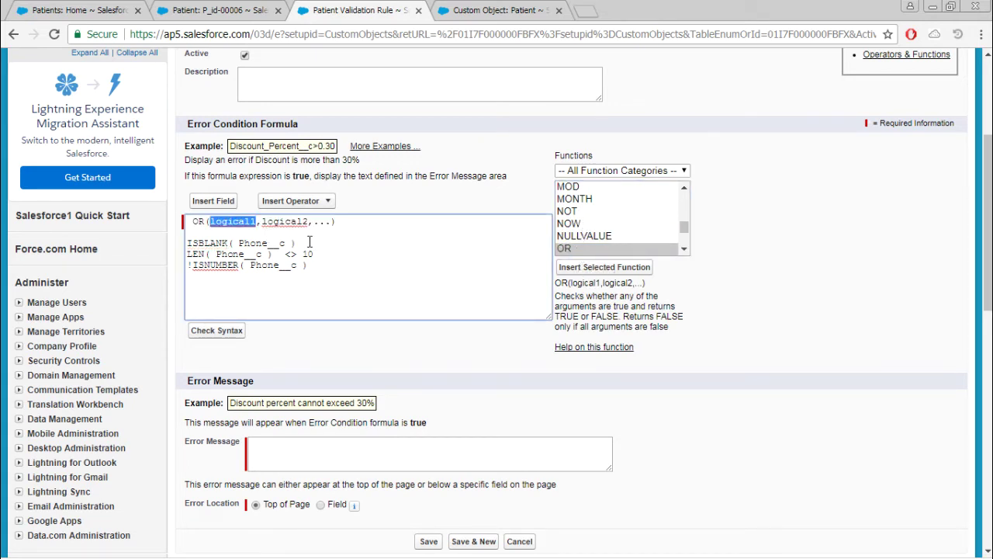
drag(308, 243, 174, 241)
key(ctrl+x)
double_click(226, 222)
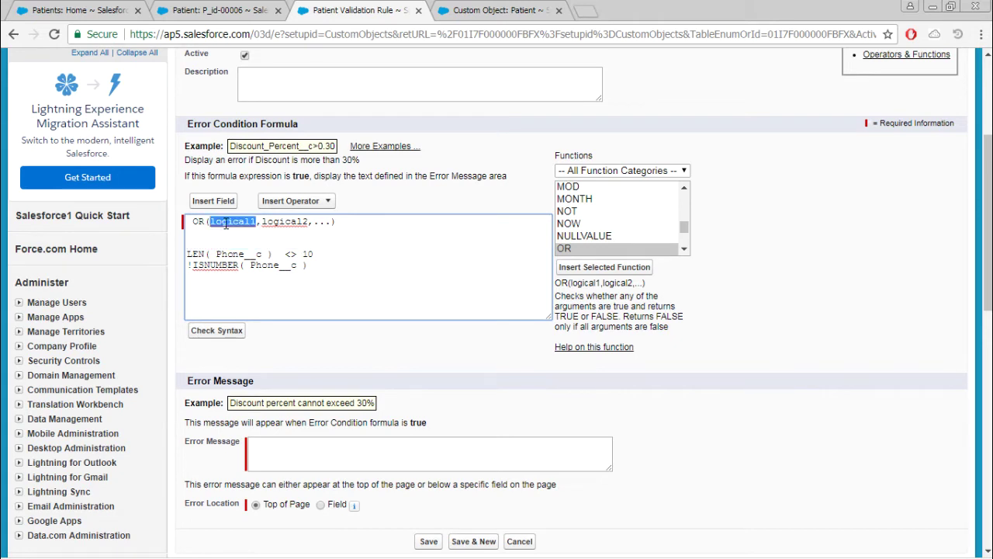
Move the LEN( Phone__c ) <> 10 condition into the OR function in place of the logical2 placeholder.
drag(354, 253, 184, 254)
key(BackSpace)
double_click(350, 222)
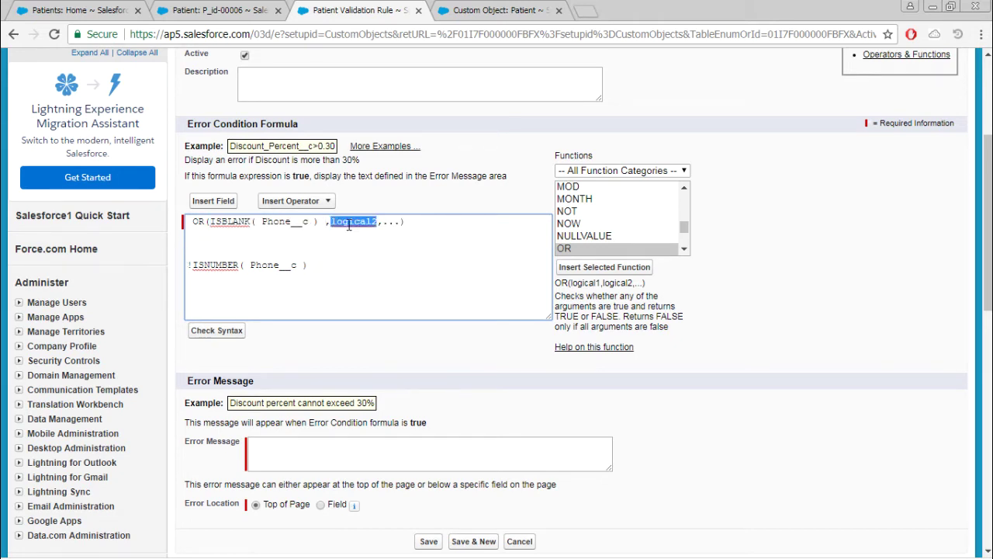
key(ctrl+v)
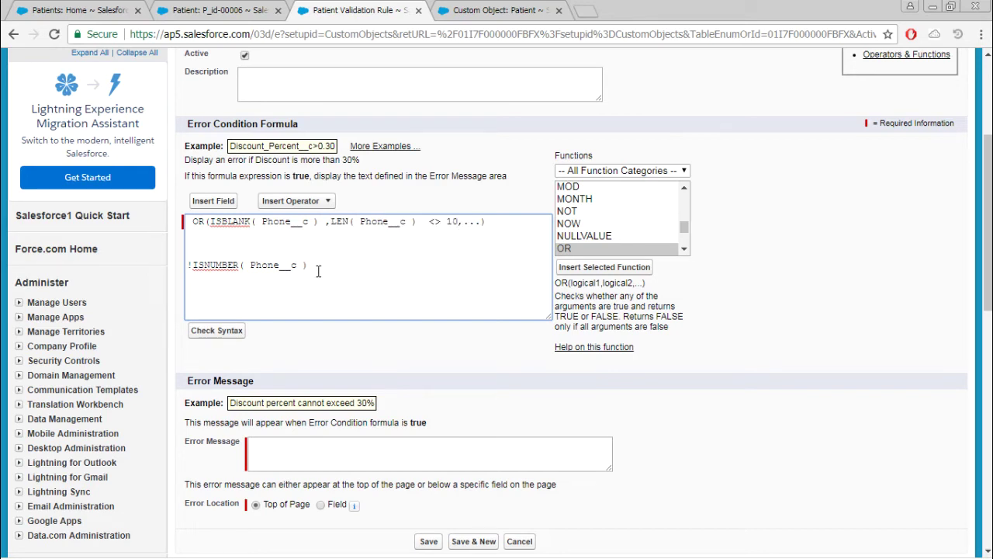
Move the !ISNUMBER( Phone__c ) condition into the OR function in place of the remaining "..." placeholder.
drag(316, 268, 192, 265)
key(ctrl+x)
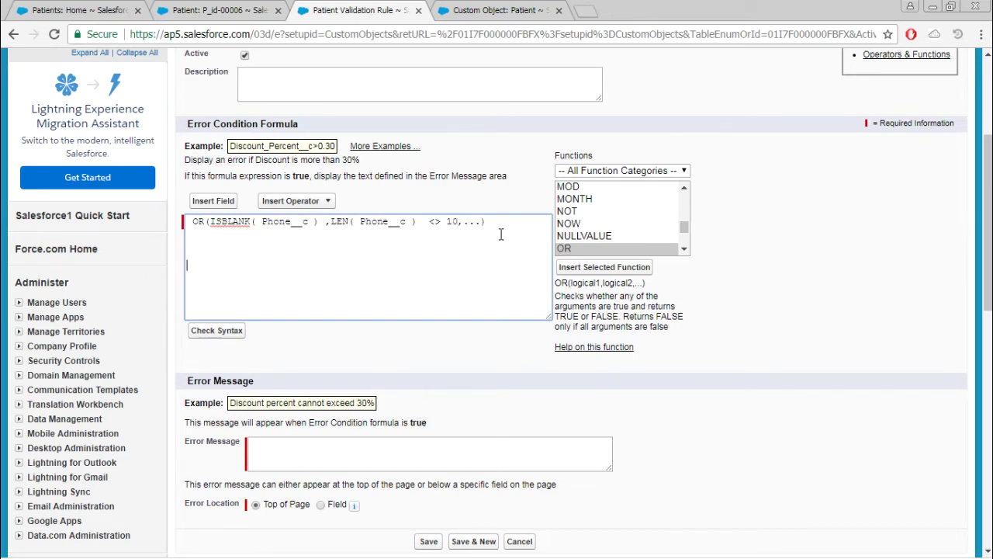
drag(464, 221, 482, 222)
key(ctrl+v)
Break the OR formula so that each condition and the closing parenthesis stand on their own line.
key(Return)
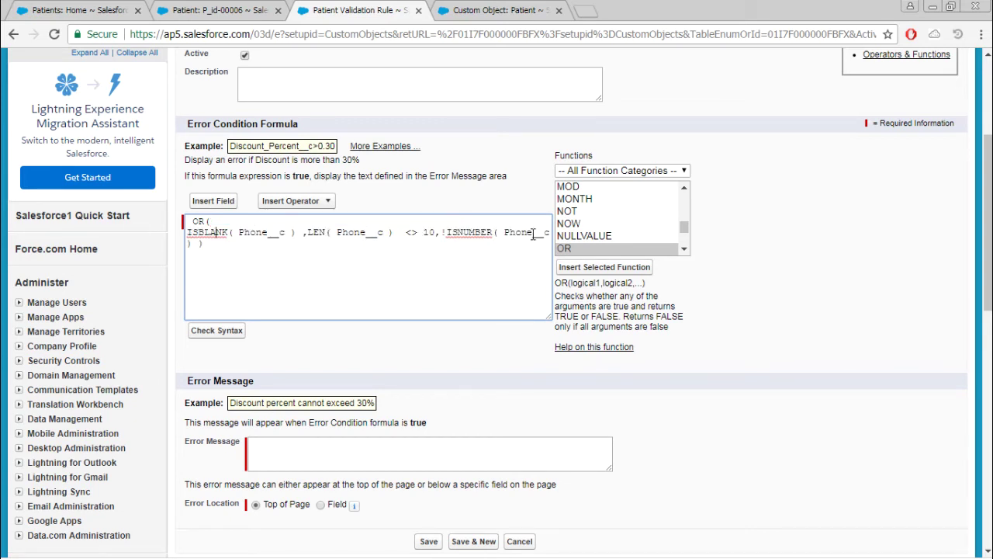
key(Return)
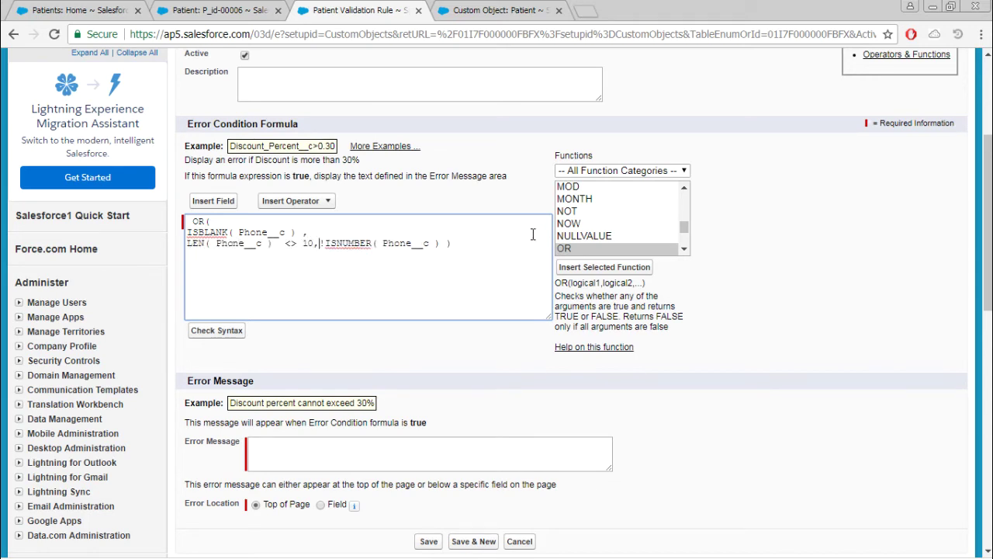
key(Return)
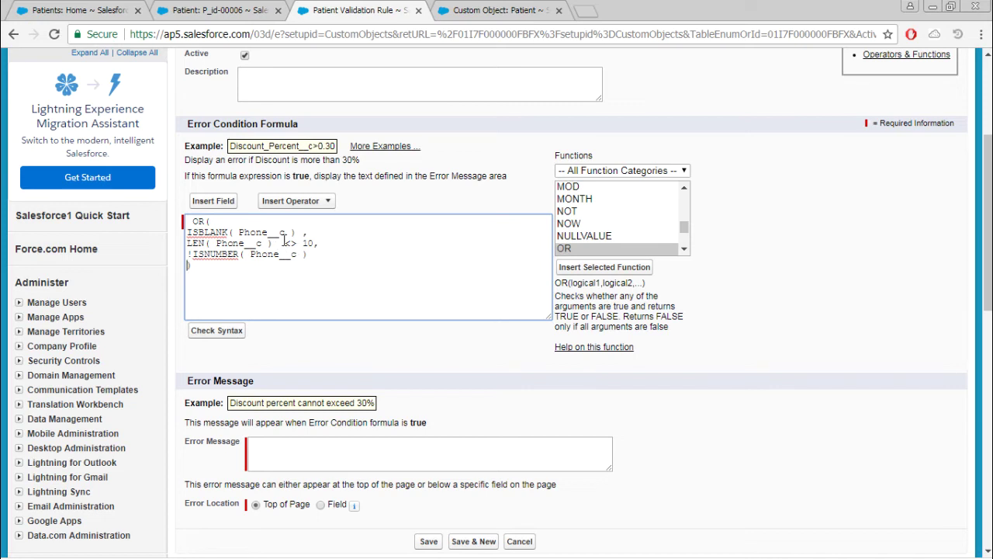
Review the three conditions inside the OR function and check the formula's syntax.
double_click(207, 232)
double_click(212, 243)
double_click(216, 253)
click(324, 273)
click(218, 330)
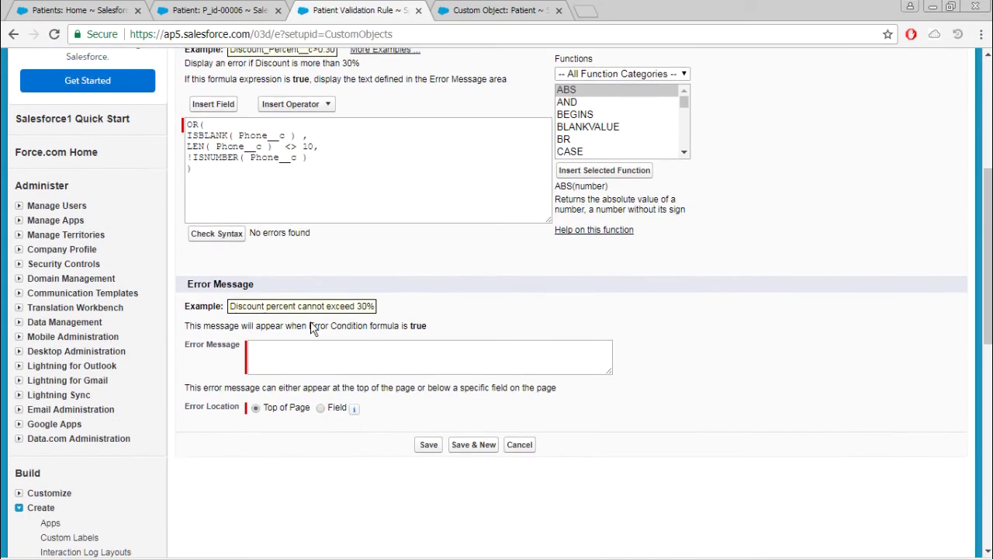
drag(254, 231, 326, 233)
Enter "Enter Phone Number is Proper Format" as the validation rule's error message.
click(365, 354)
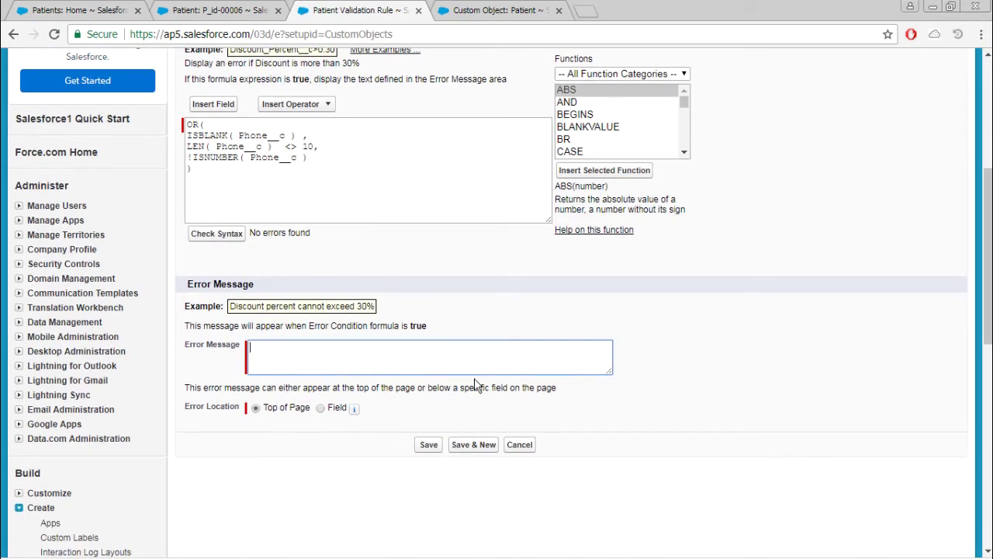
text(Enter Phone Number is)
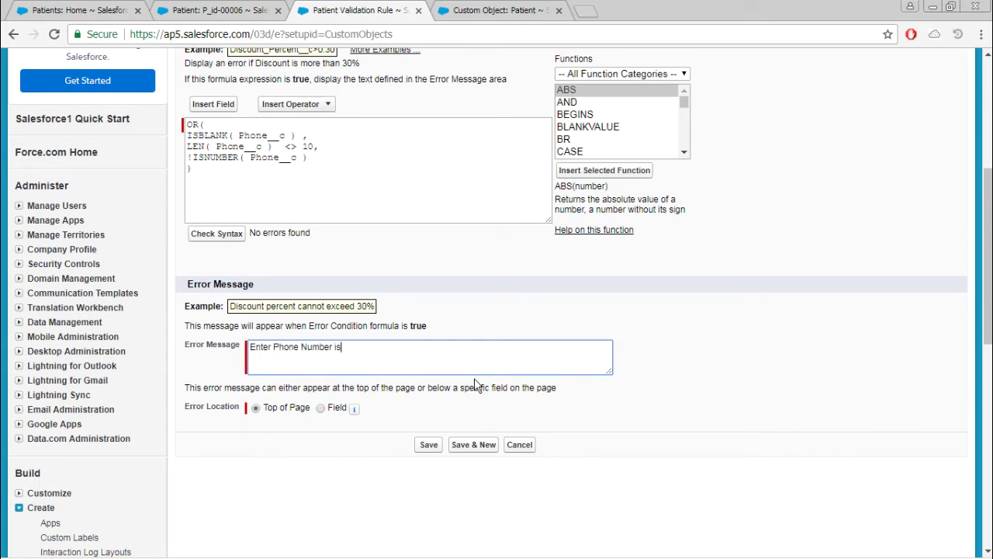
text( Proper Format)
click(333, 458)
Set the error message to appear at a specific field and choose Phone as that field.
scroll(333, 459, down, 2)
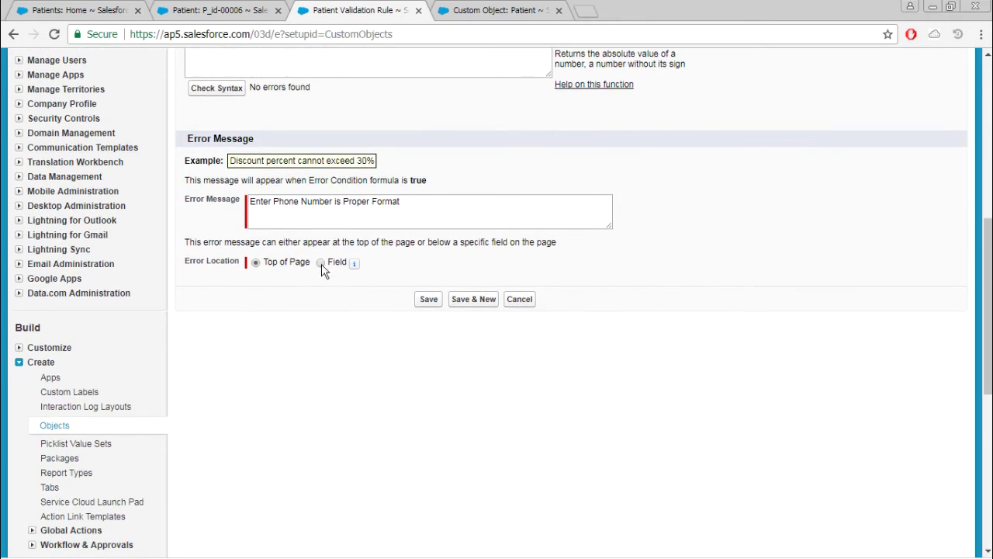
click(320, 263)
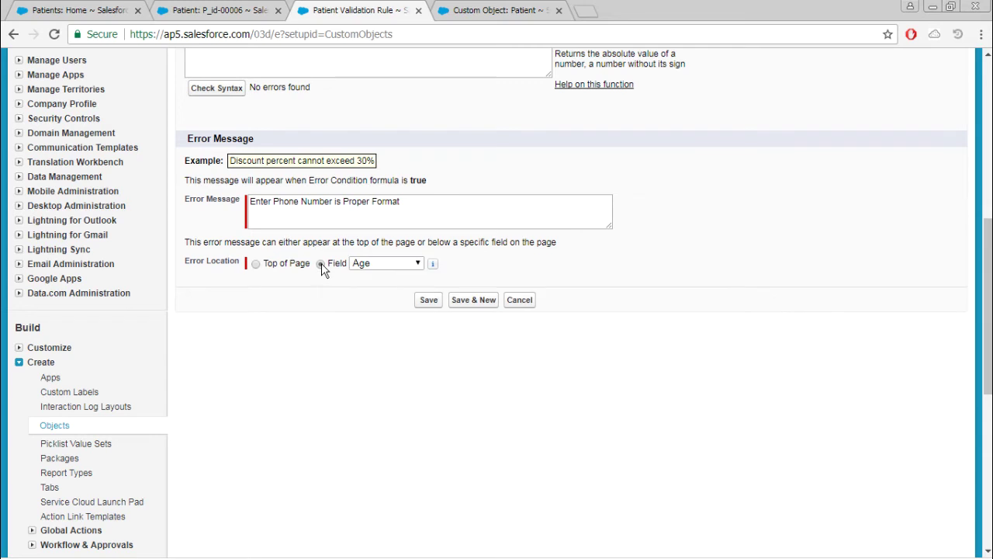
click(391, 263)
click(394, 337)
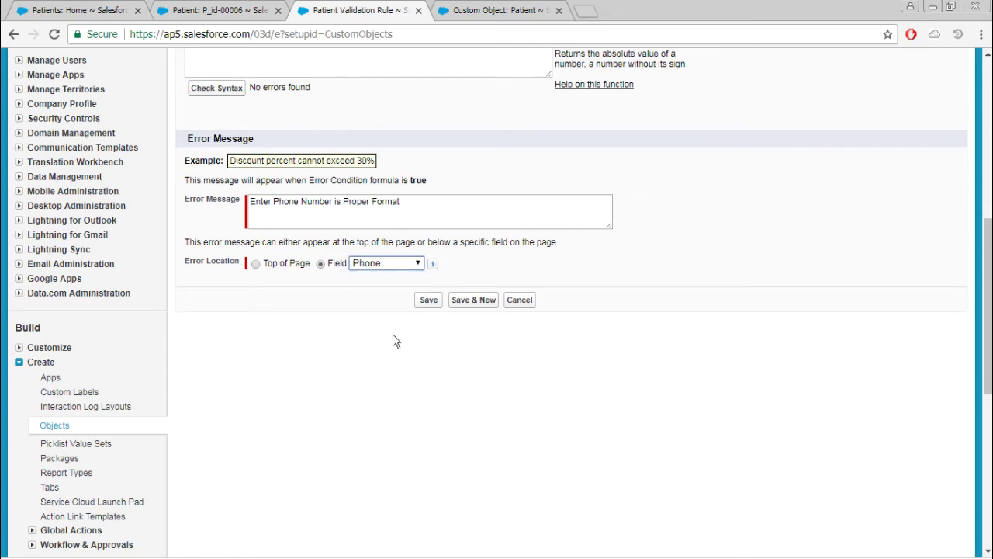
Switch the rule's error location to Top of Page.
scroll(400, 343, up, 2)
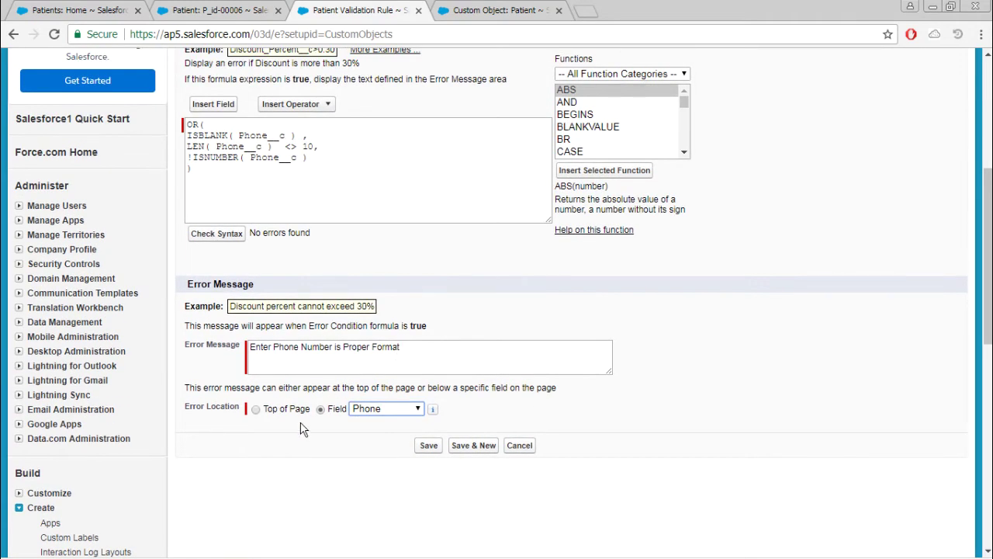
scroll(305, 430, down, 1)
click(284, 340)
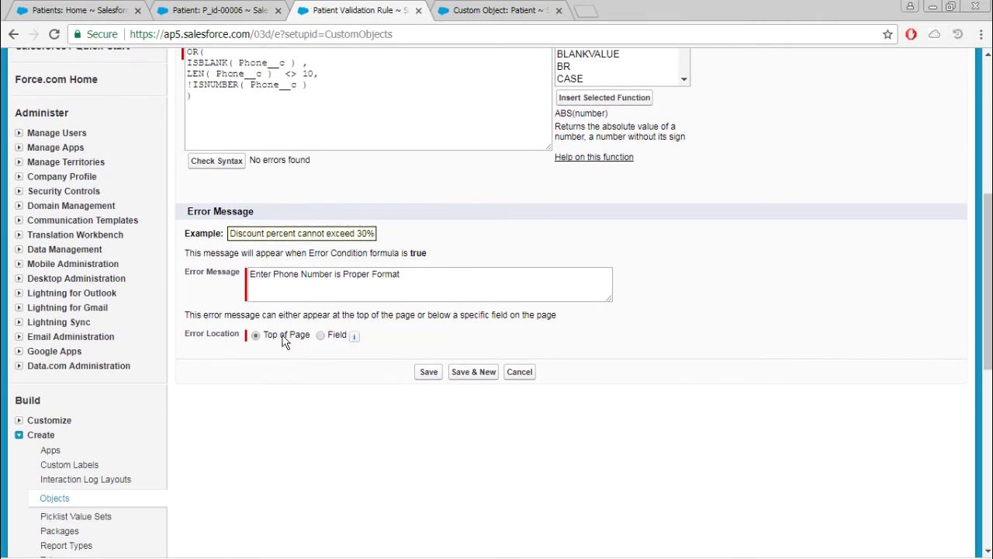
scroll(390, 245, up, 3)
scroll(439, 220, down, 3)
Set the error location back to the Phone field and save the validation rule.
click(325, 334)
click(382, 336)
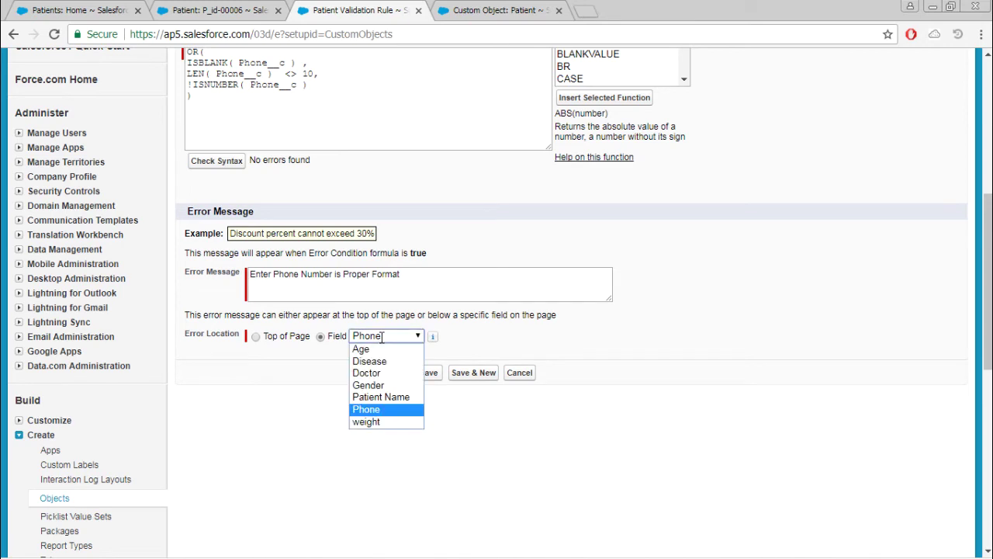
click(383, 406)
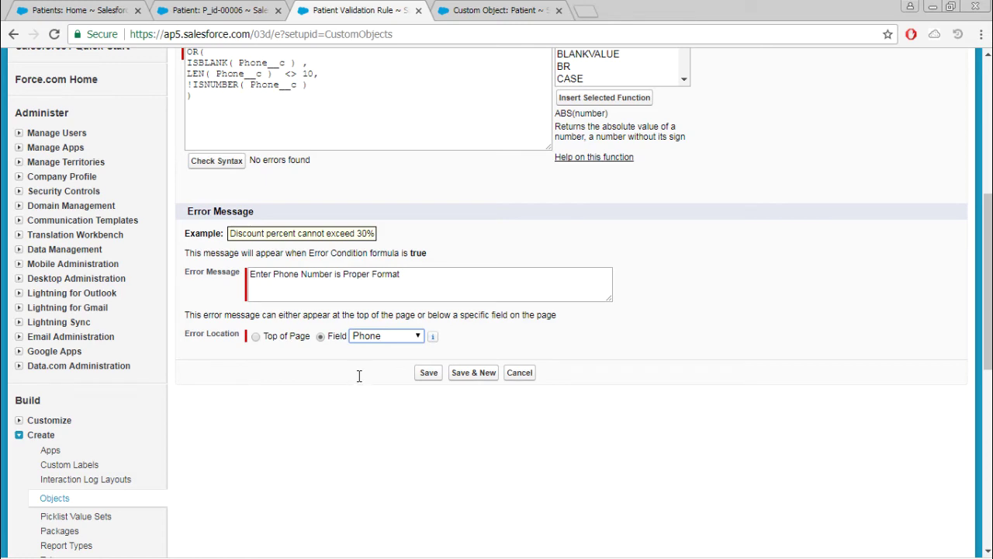
scroll(373, 374, down, 1)
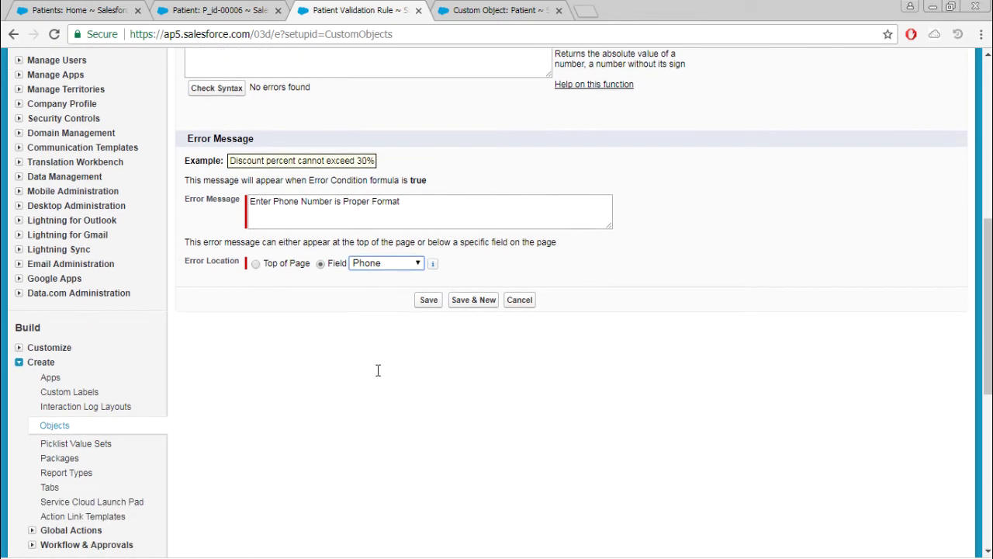
click(426, 303)
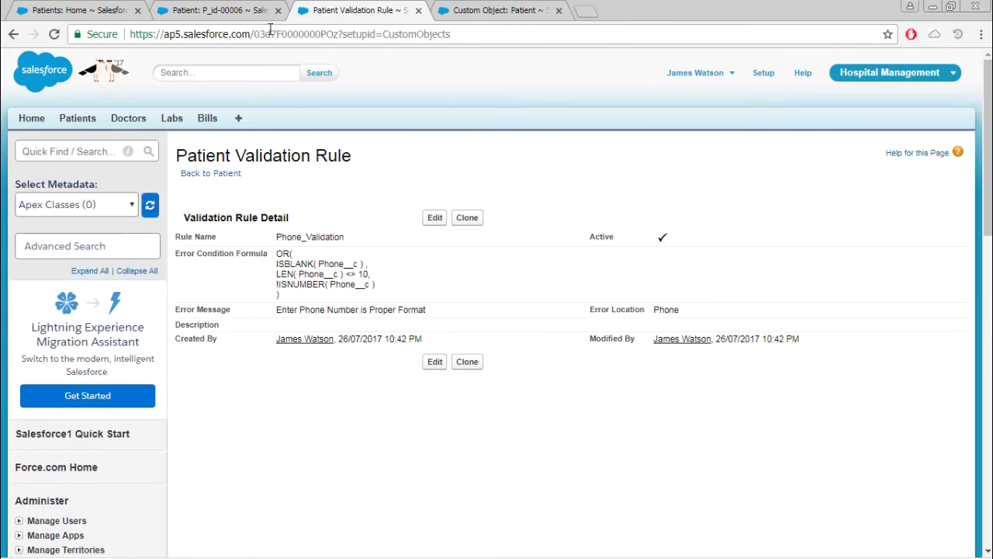
Close the browser tab with the existing patient record and start a new record from the Patients home page.
click(278, 11)
click(77, 10)
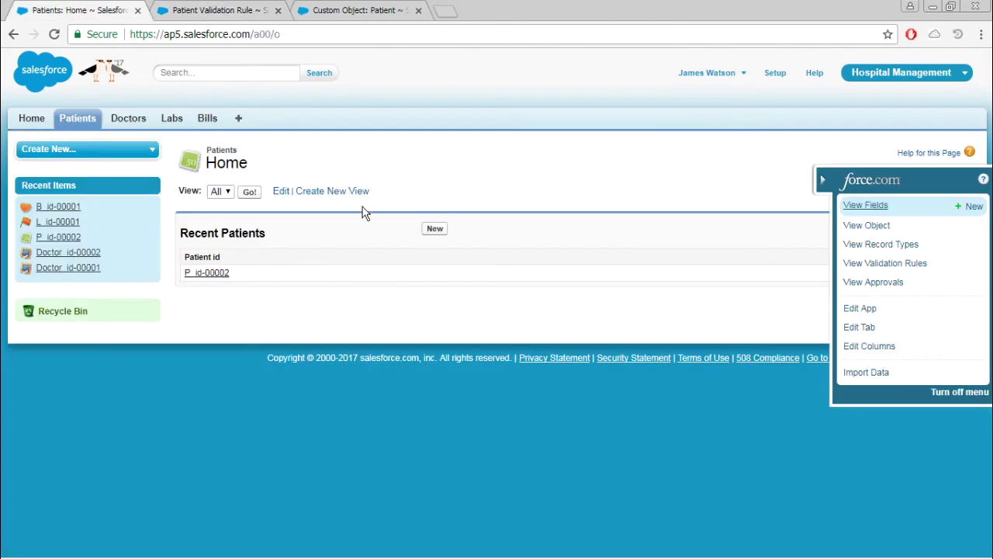
click(434, 231)
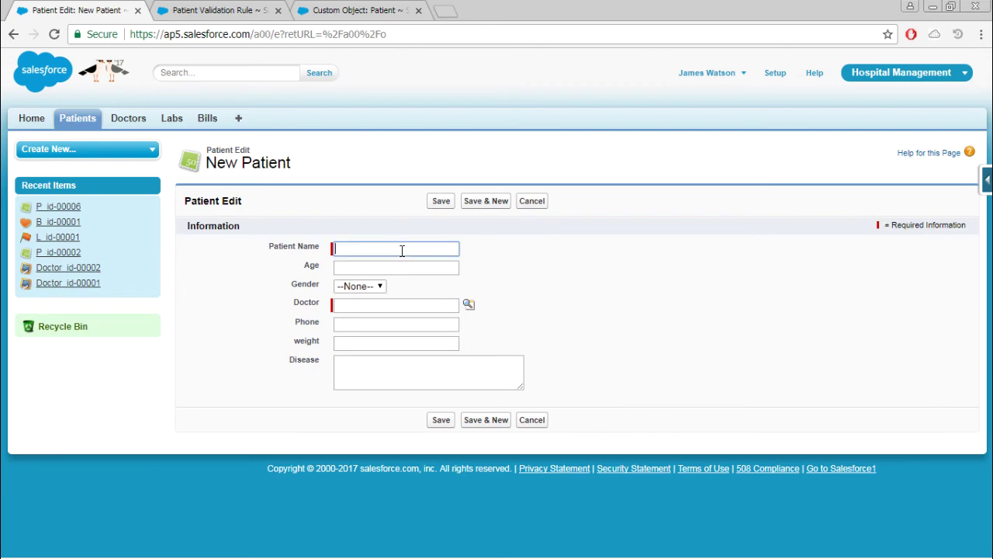
Fill in the patient's name and look up Doctor_id-00002 as the doctor.
click(402, 249)
key(Down)
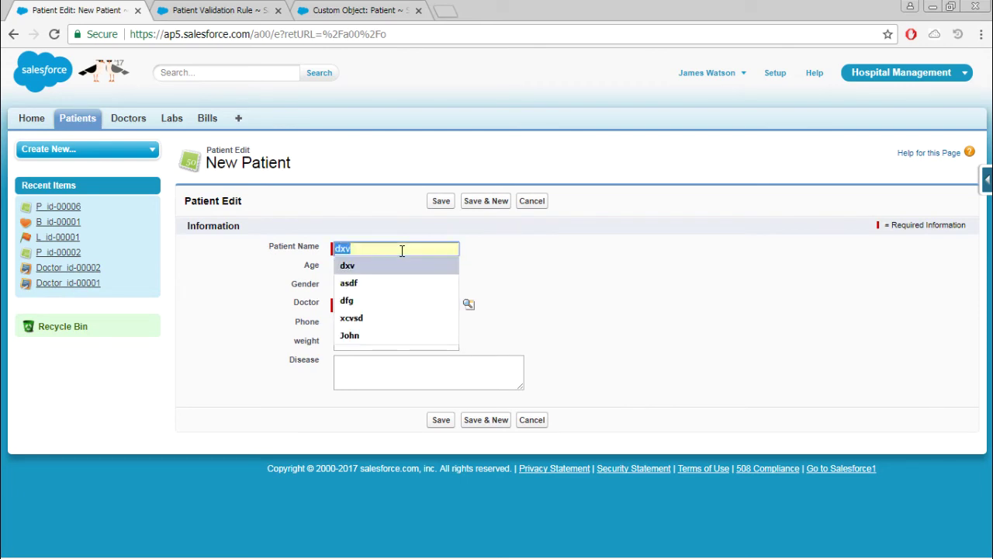
key(Down)
key(Down)
key(Down)
key(Down)
key(Tab)
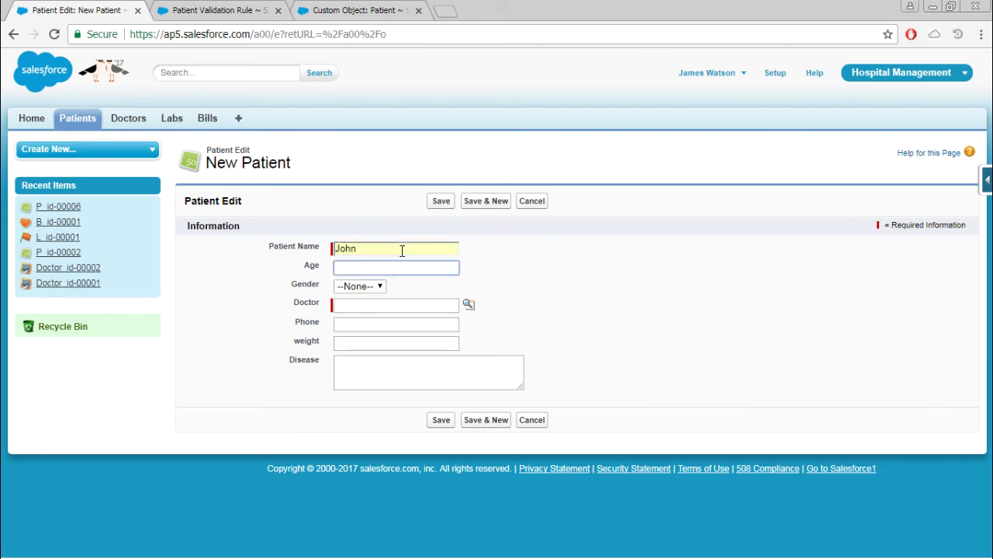
click(515, 264)
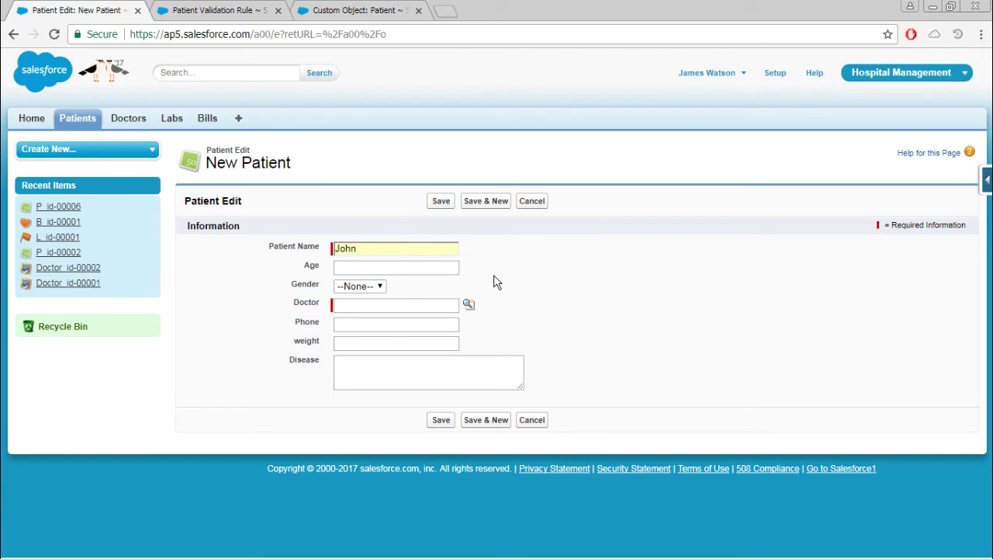
click(469, 304)
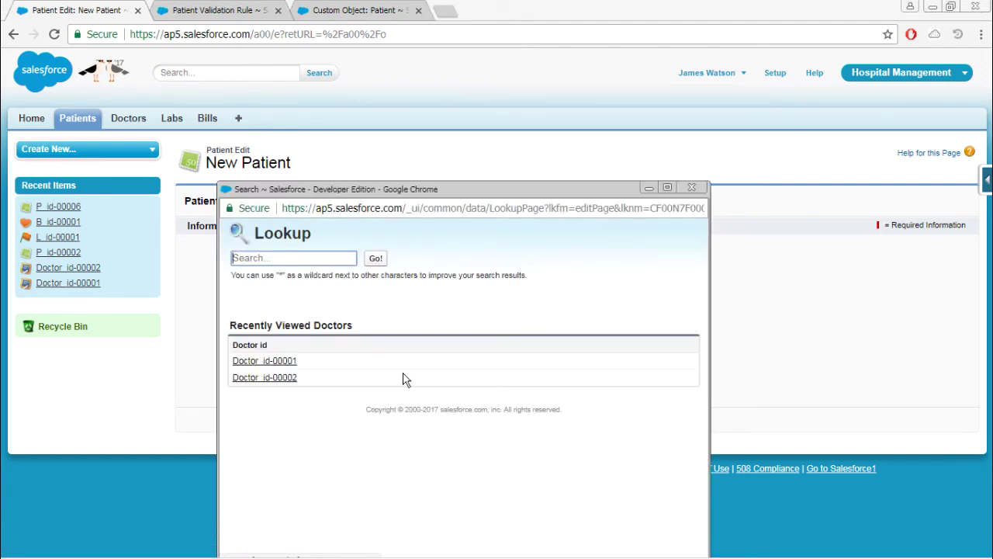
click(278, 378)
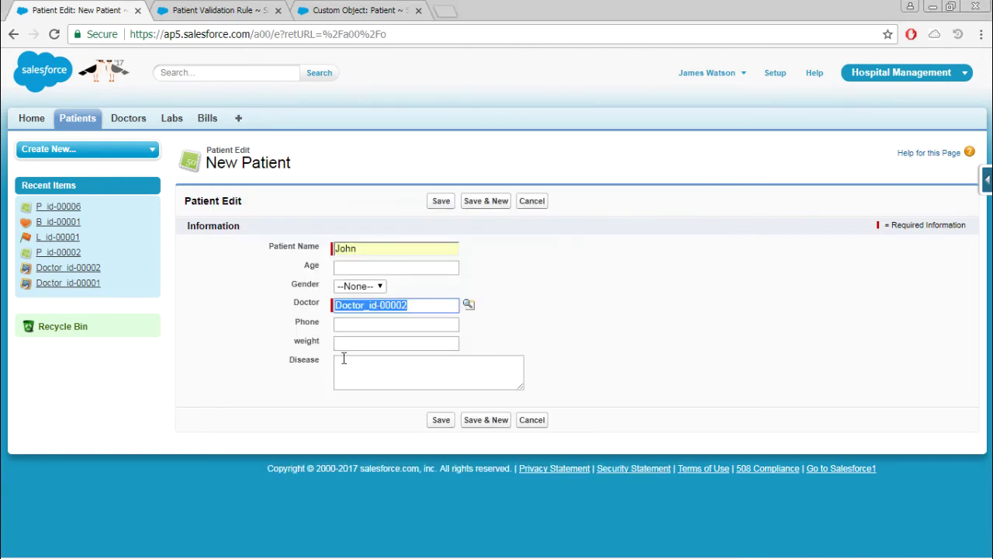
Try to save the new patient with the Phone field blank and examine the error messages.
click(376, 323)
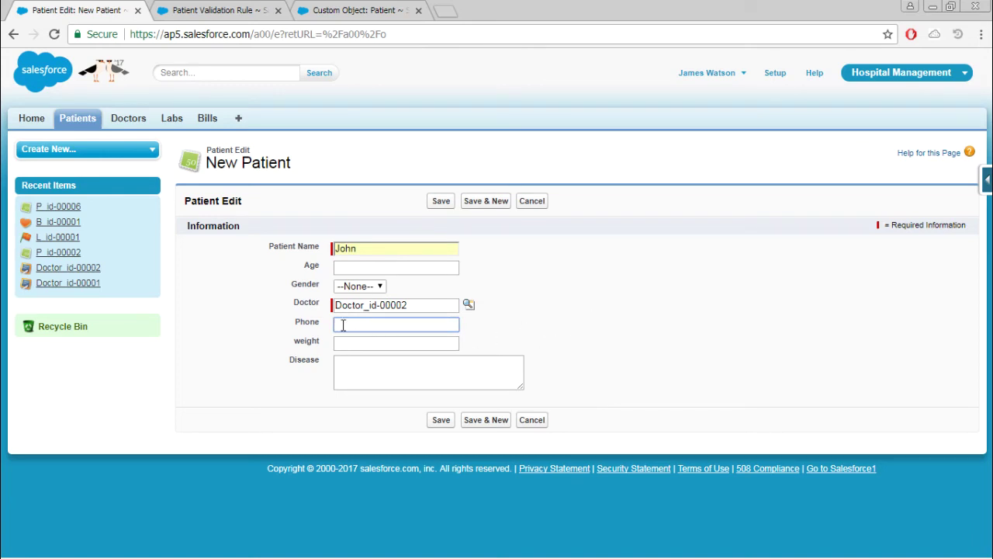
click(442, 422)
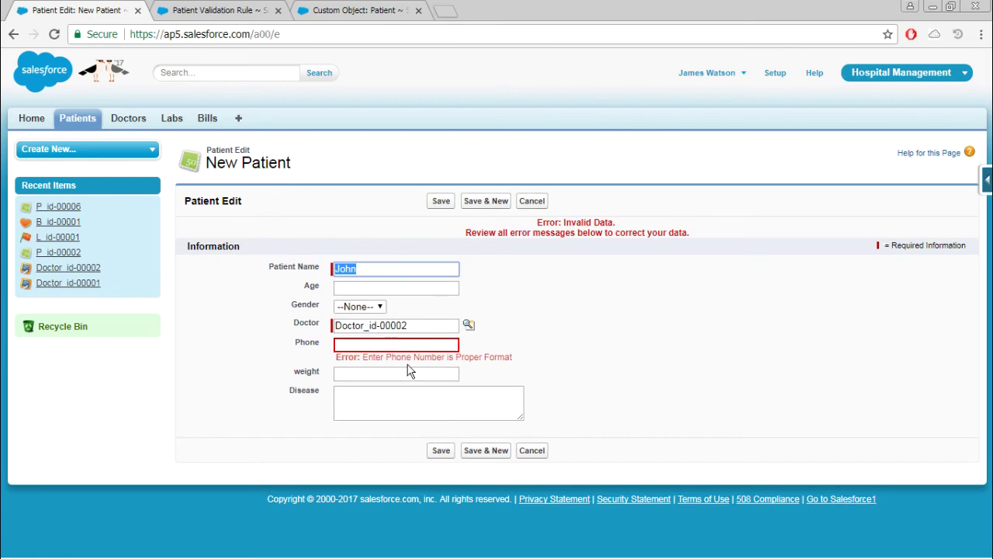
drag(391, 357, 525, 356)
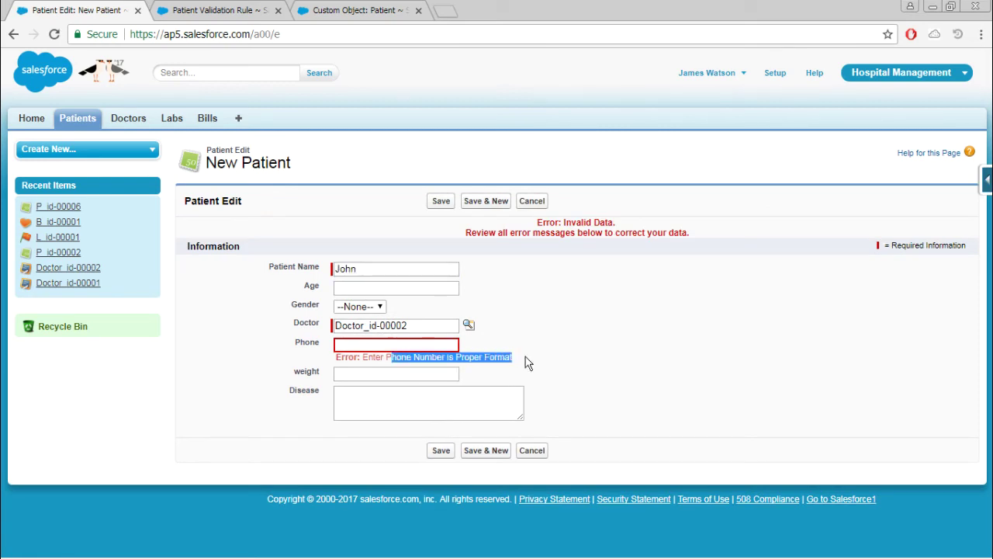
click(378, 356)
drag(378, 356, 507, 356)
click(535, 241)
drag(524, 236, 705, 222)
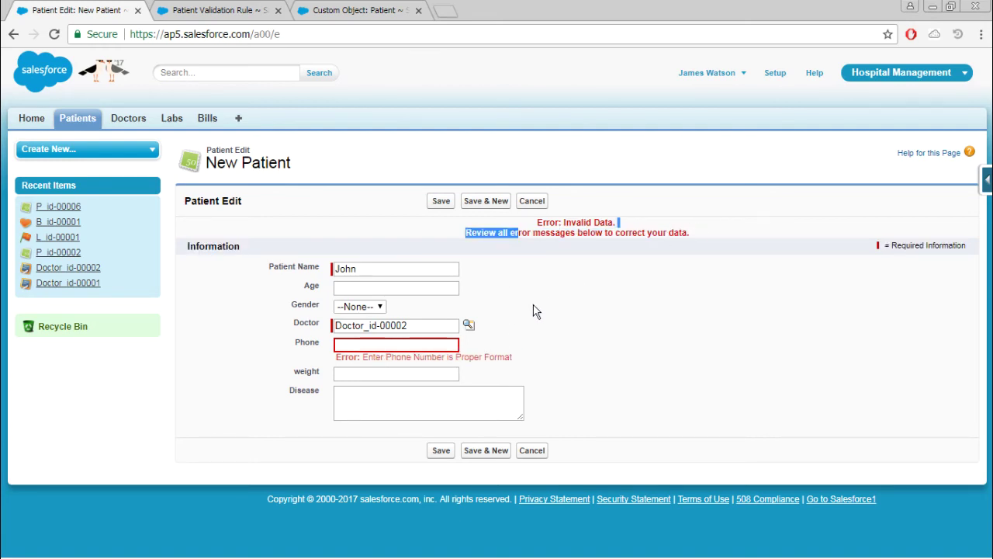
Test the rule by entering the three-digit value 123 as the phone and saving the patient.
click(407, 346)
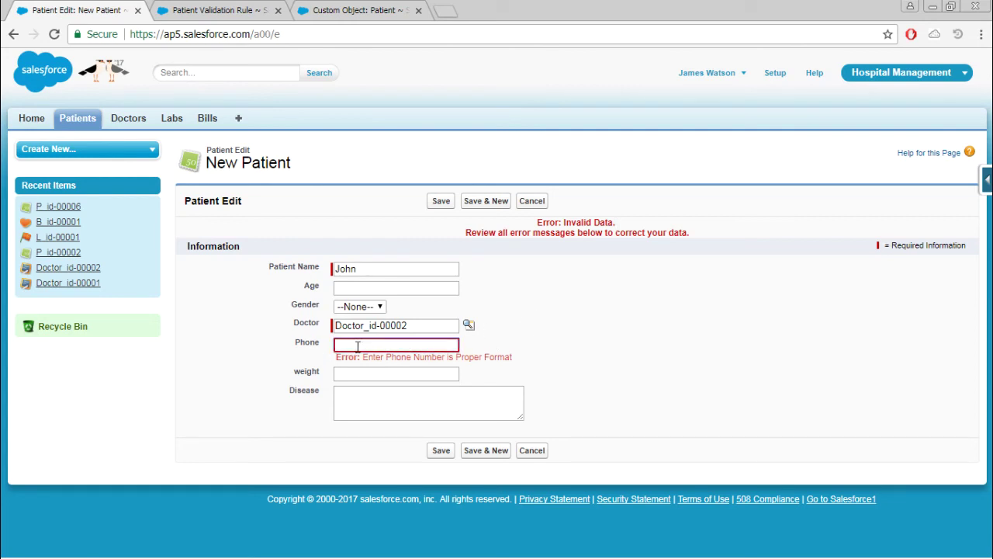
text(123)
click(438, 451)
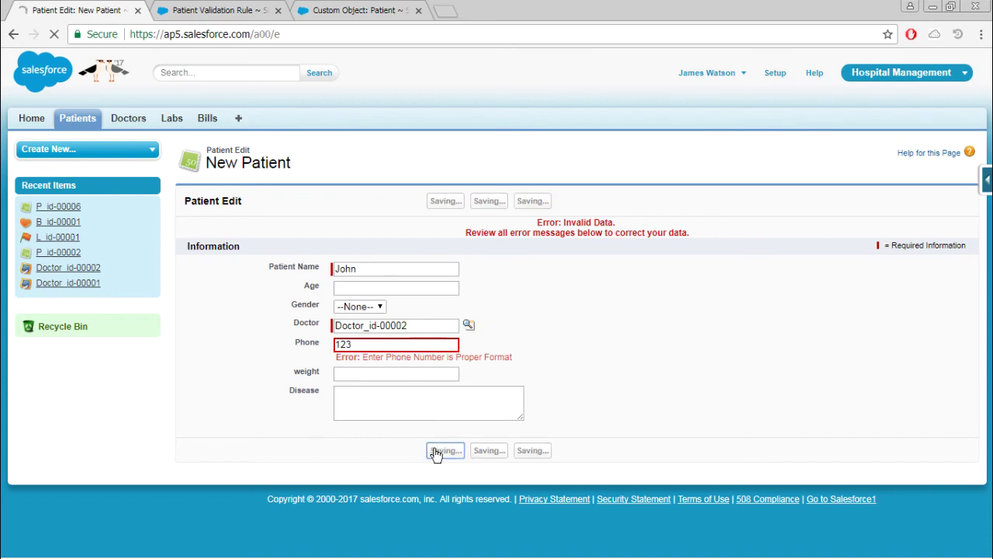
Replace the phone value with a 17-digit number and try to save the patient.
click(338, 344)
double_click(337, 344)
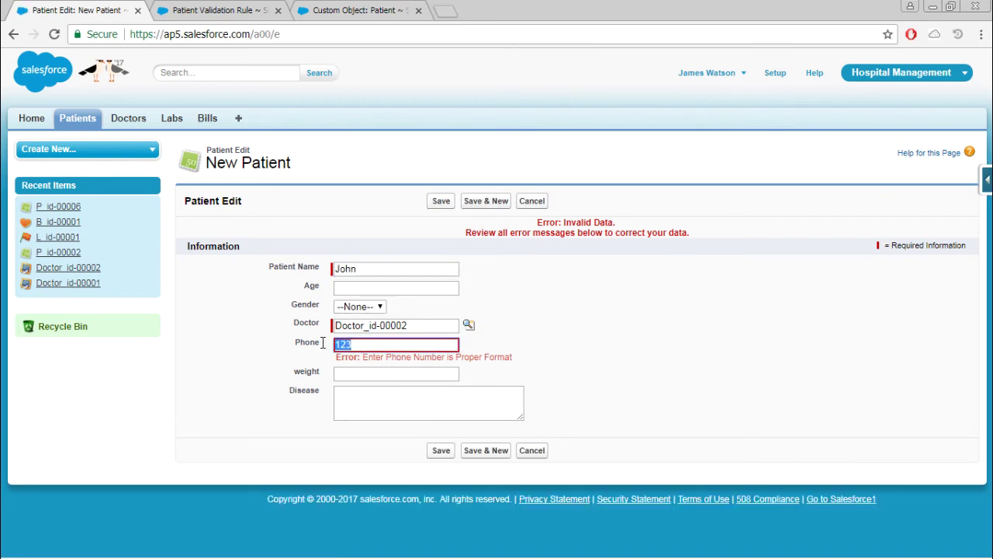
text(13242421341234234)
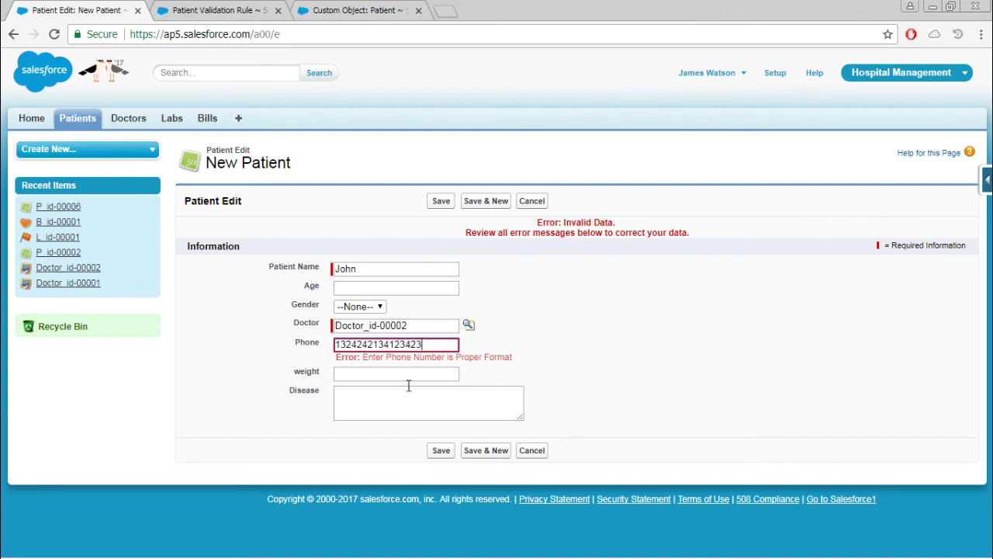
click(440, 451)
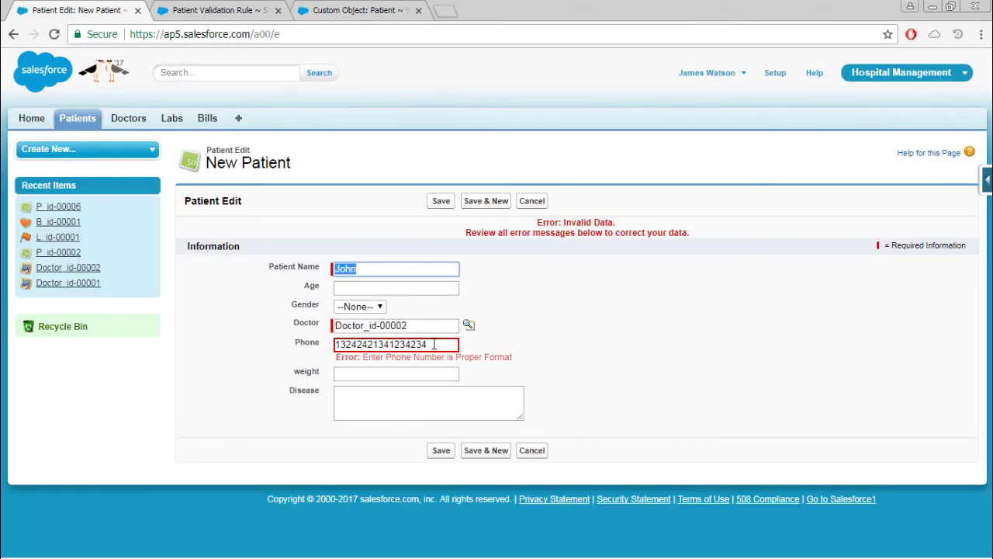
Replace the phone value with the letters "fafsf", try to save the patient and check the phone error.
drag(431, 344, 334, 344)
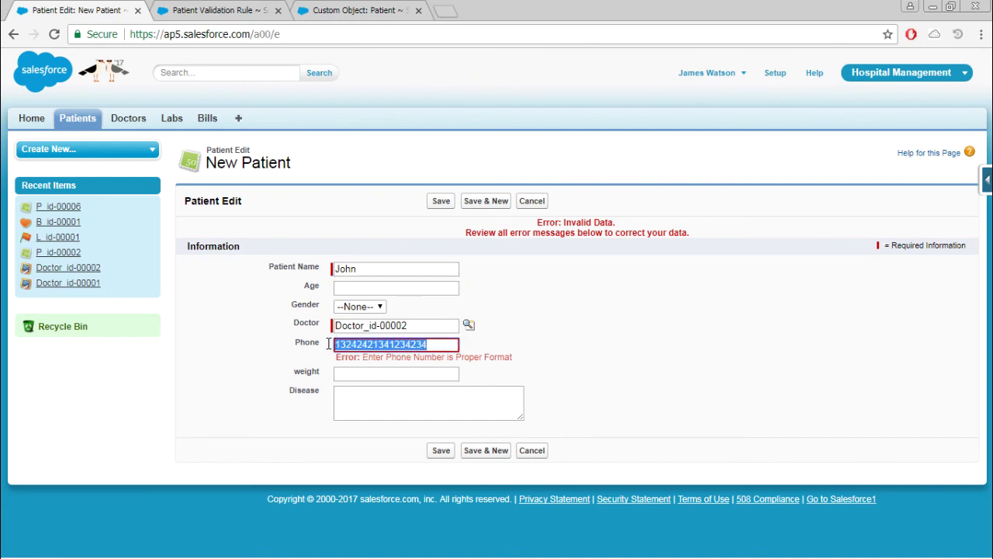
key(BackSpace)
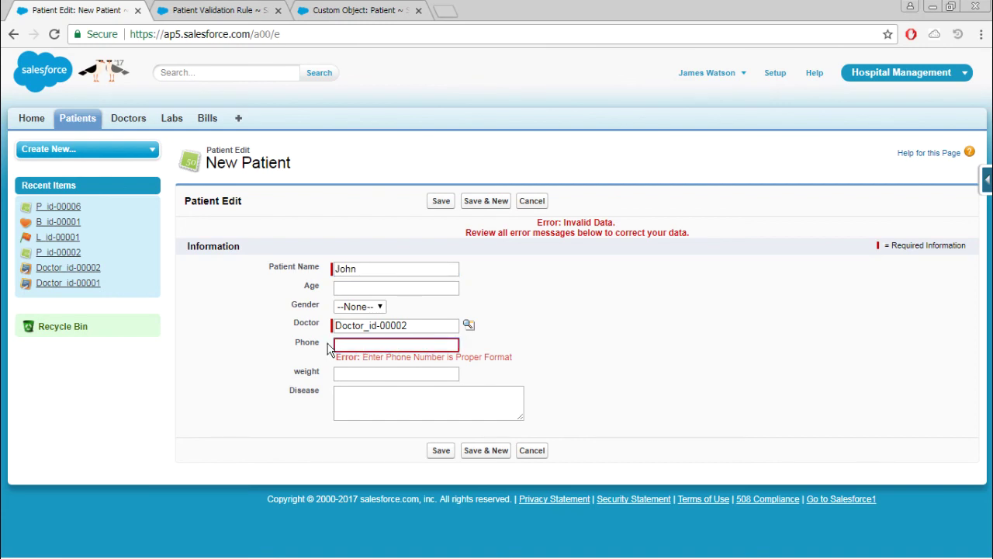
click(379, 344)
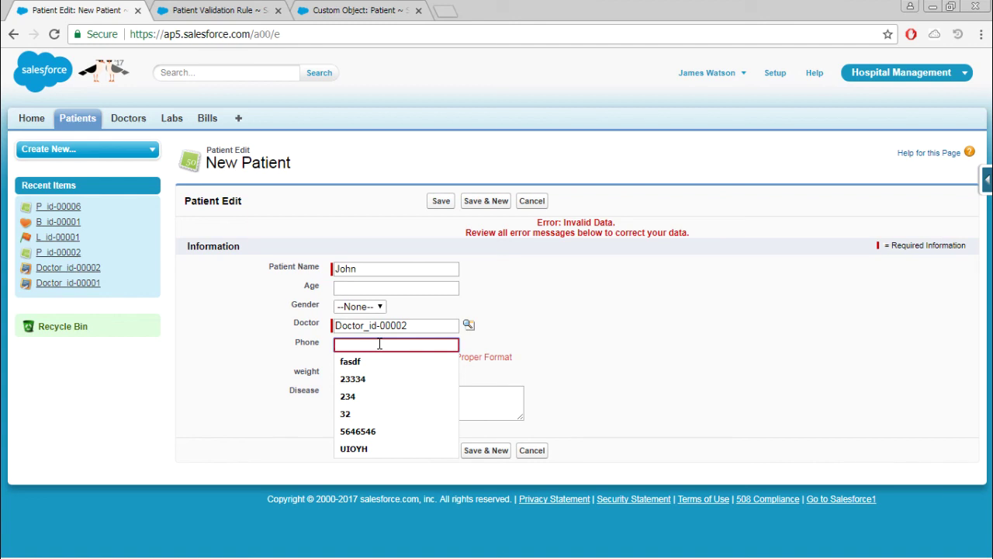
text(fafsf)
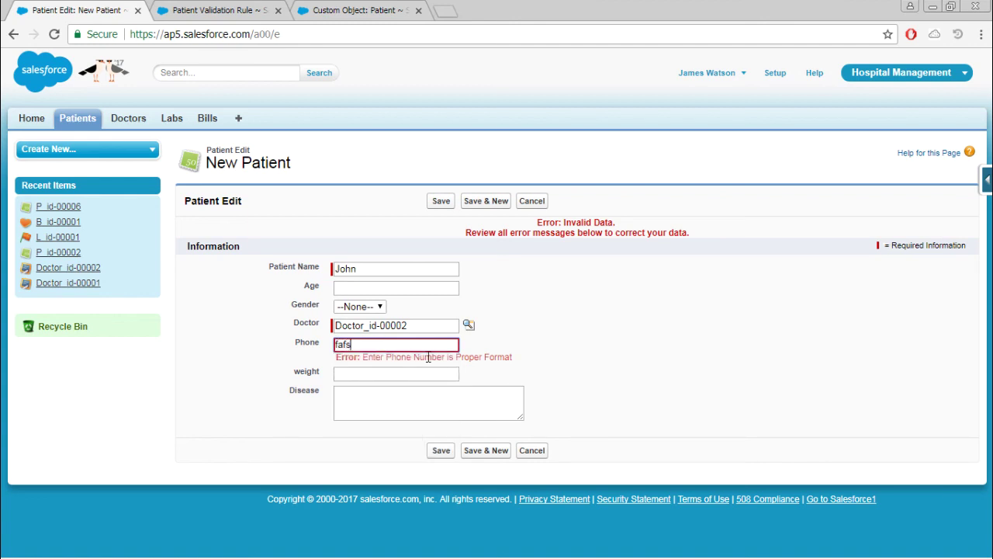
click(444, 450)
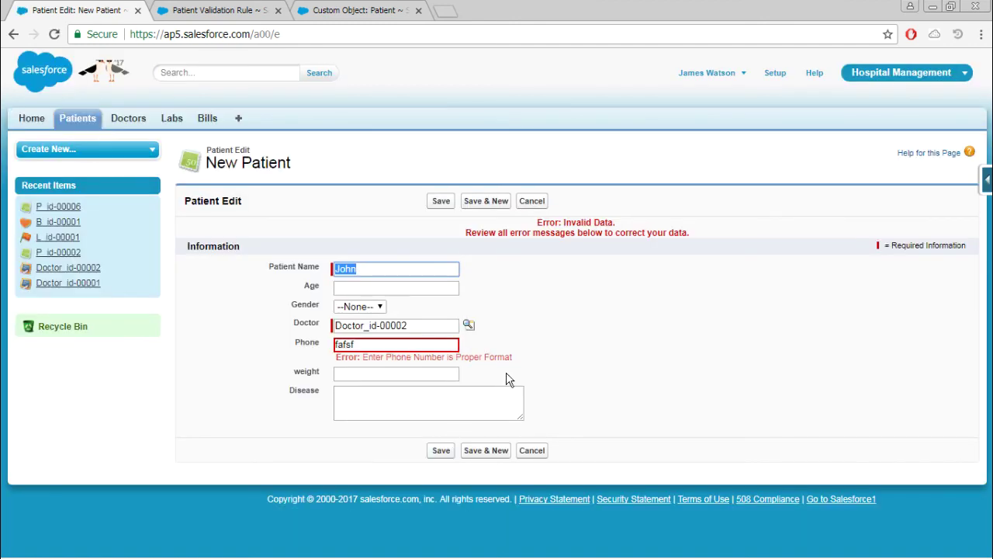
click(499, 358)
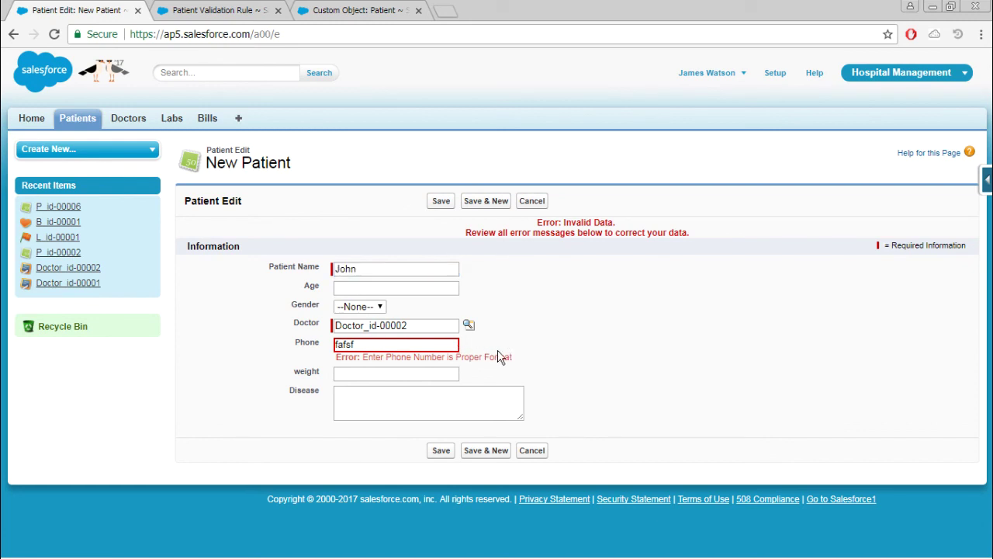
Replace the phone value with a valid 10-digit phone number and save the patient.
drag(435, 345, 325, 344)
key(BackSpace)
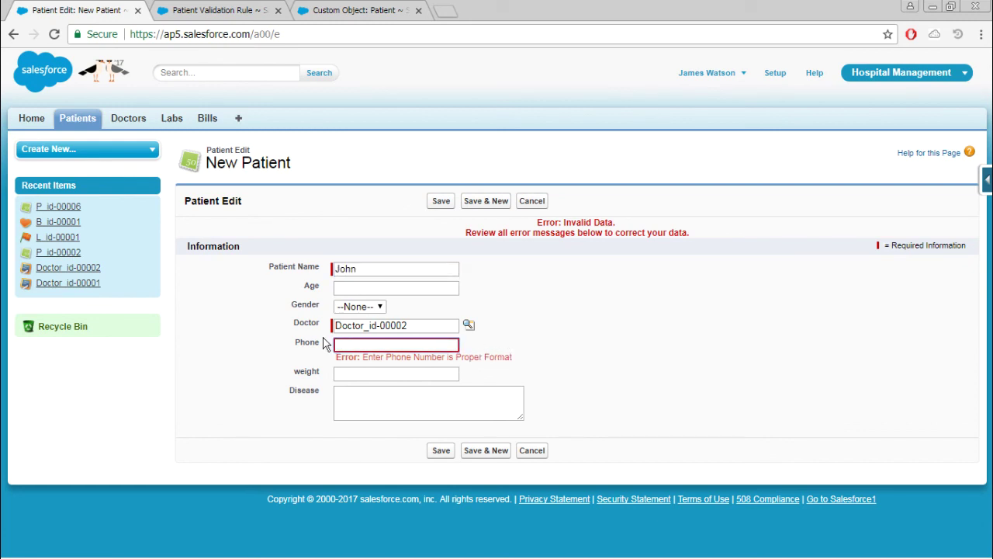
text(1234567890)
click(444, 452)
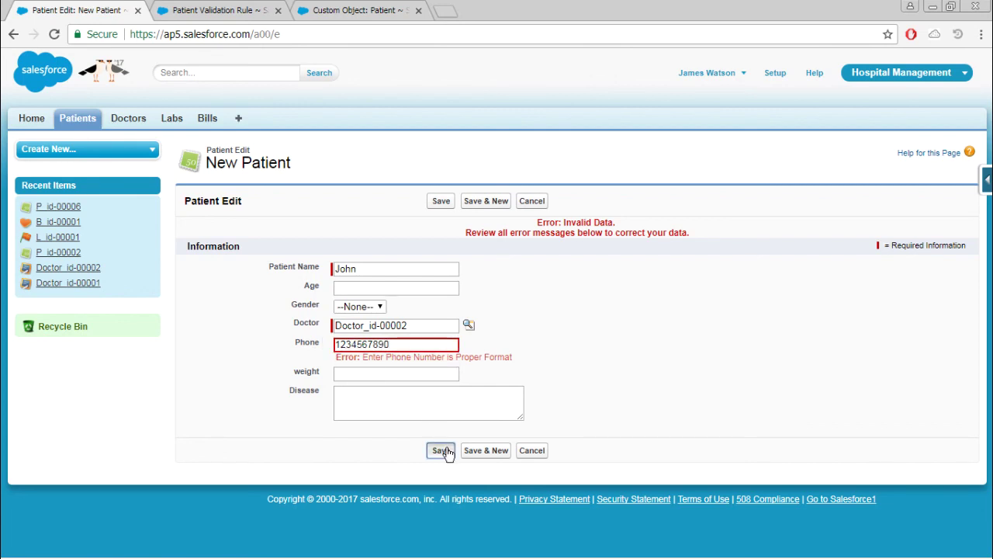